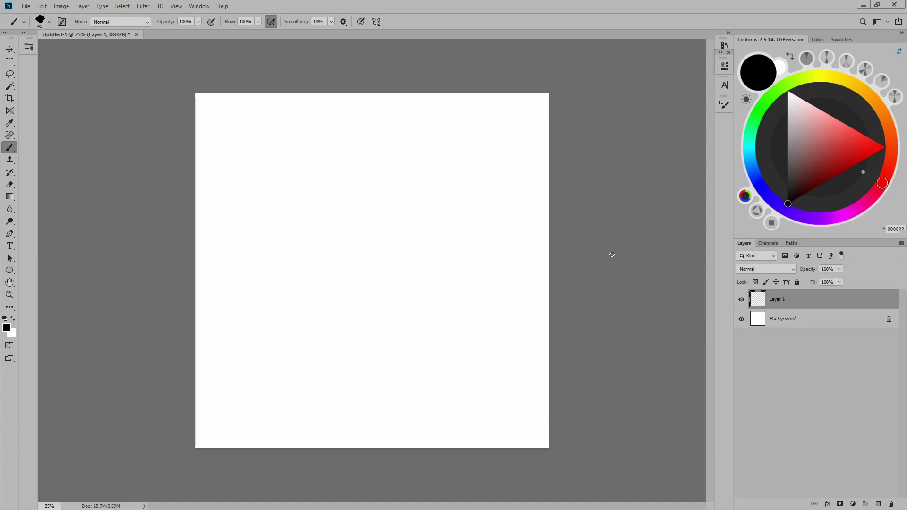
Choose the textured 9 px brush preset for painting on the blank canvas
{"action": "key", "text": "ctrl+plus"}
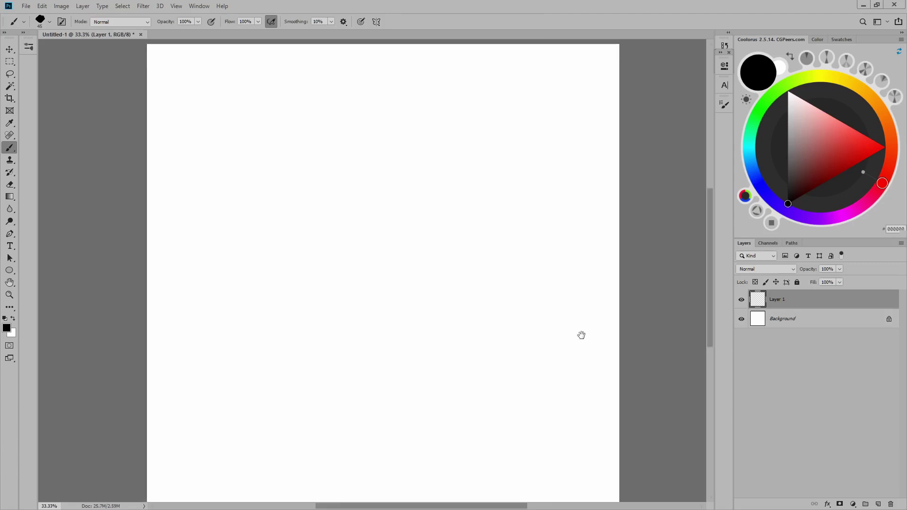
{"action": "left_click_drag", "start_coordinate": [582, 335], "coordinate": [622, 249]}
{"action": "right_click", "coordinate": [500, 263]}
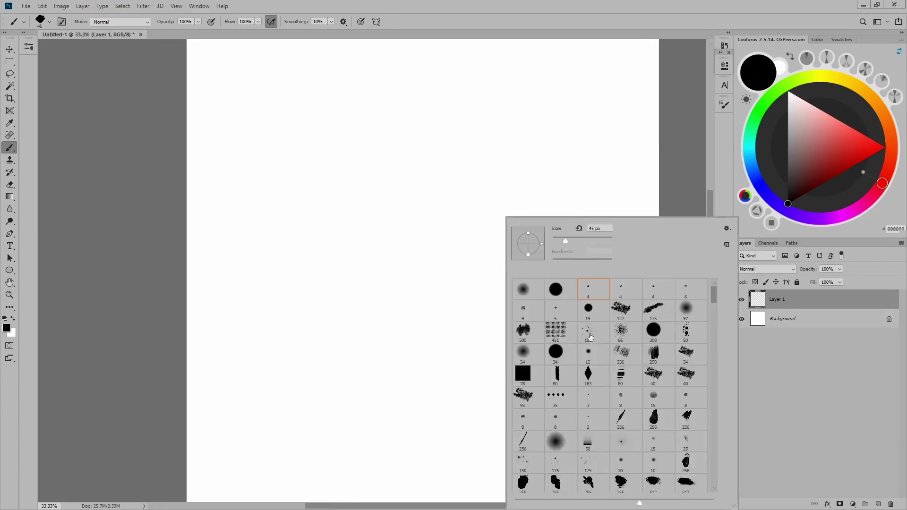
{"action": "left_click", "coordinate": [523, 308]}
{"action": "key", "text": "Return"}
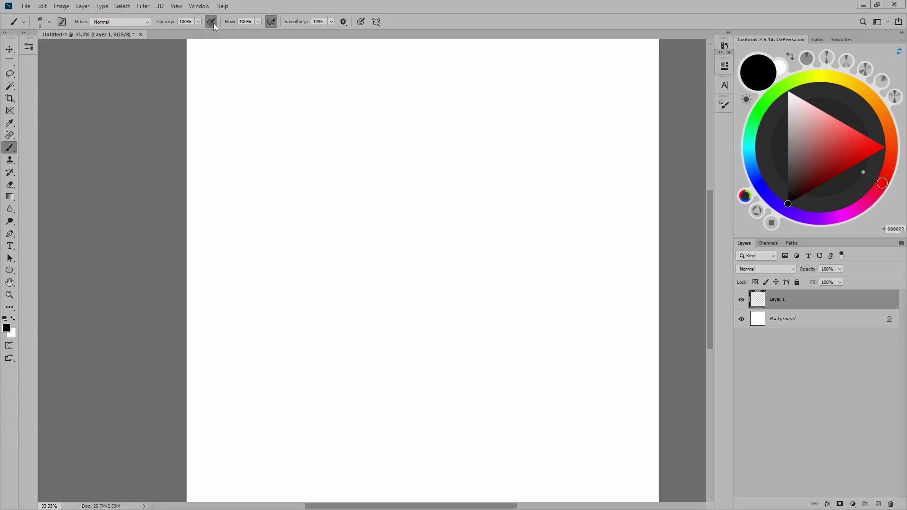
Test the brush with a few freehand strokes on the canvas and undo them
{"action": "mouse_move", "coordinate": [321, 118]}
{"action": "left_mouse_down"}
{"action": "mouse_move", "coordinate": [372, 208]}
{"action": "mouse_move", "coordinate": [427, 124]}
{"action": "left_mouse_up"}
{"action": "key", "text": "ctrl+z"}
{"action": "mouse_move", "coordinate": [324, 247]}
{"action": "left_mouse_down"}
{"action": "mouse_move", "coordinate": [403, 307]}
{"action": "mouse_move", "coordinate": [466, 313]}
{"action": "left_mouse_up"}
{"action": "key", "text": "ctrl+z"}
{"action": "key", "text": "ctrl+z"}
Turn off pressure-controlled opacity and try out the brush at 25 px with freehand scribbles, undoing each one
{"action": "left_click", "coordinate": [211, 22]}
{"action": "key", "text": "period"}
{"action": "mouse_move", "coordinate": [399, 207]}
{"action": "left_mouse_down"}
{"action": "mouse_move", "coordinate": [421, 166]}
{"action": "mouse_move", "coordinate": [440, 221]}
{"action": "left_mouse_up"}
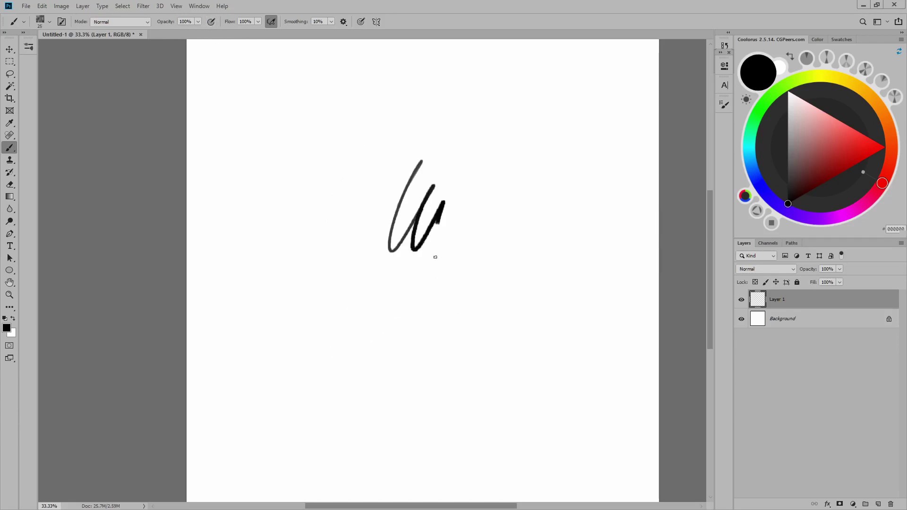
{"action": "left_click_drag", "start_coordinate": [436, 257], "coordinate": [489, 259]}
{"action": "mouse_move", "coordinate": [499, 226]}
{"action": "left_mouse_down"}
{"action": "mouse_move", "coordinate": [547, 162]}
{"action": "mouse_move", "coordinate": [578, 225]}
{"action": "left_mouse_up"}
{"action": "key", "text": "ctrl+z"}
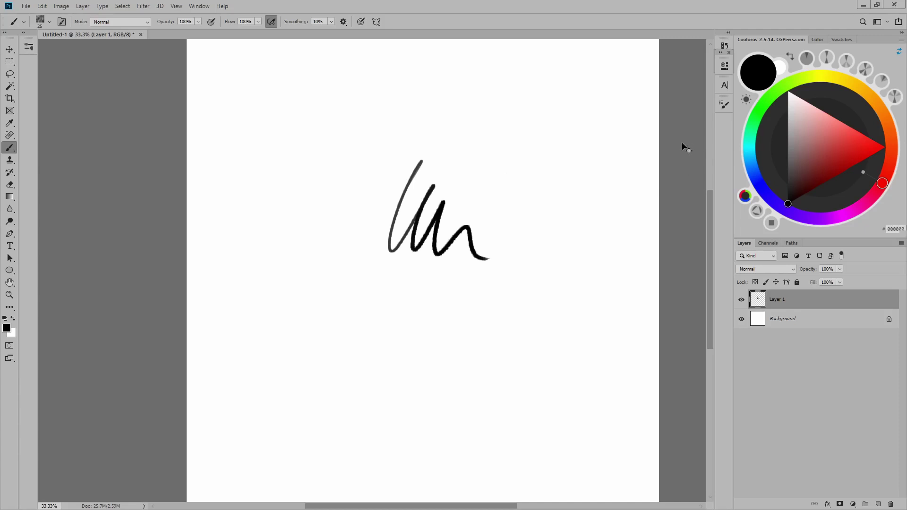
{"action": "key", "text": "ctrl+z"}
{"action": "mouse_move", "coordinate": [453, 203]}
{"action": "left_mouse_down"}
{"action": "mouse_move", "coordinate": [487, 209]}
{"action": "mouse_move", "coordinate": [503, 237]}
{"action": "left_mouse_up"}
{"action": "left_click_drag", "start_coordinate": [513, 230], "coordinate": [552, 238]}
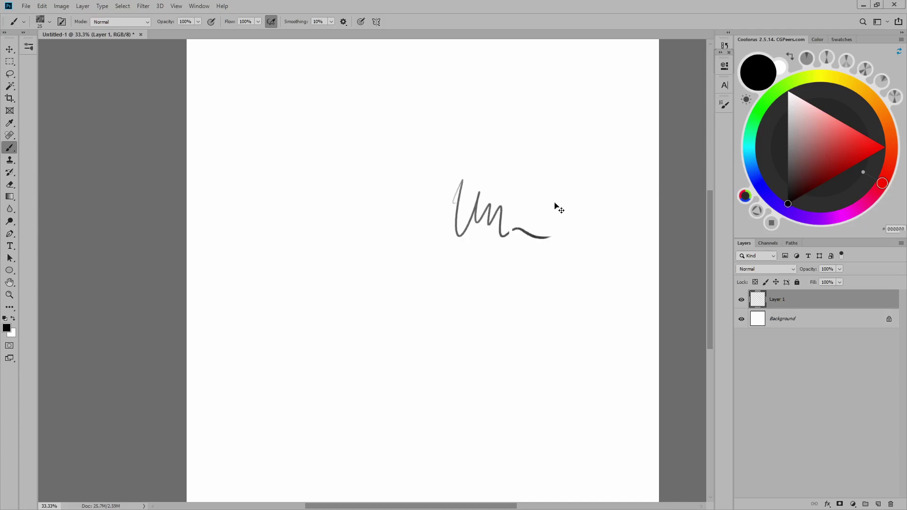
{"action": "key", "text": "ctrl+z"}
{"action": "mouse_move", "coordinate": [443, 189]}
{"action": "left_mouse_down"}
{"action": "mouse_move", "coordinate": [520, 304]}
{"action": "mouse_move", "coordinate": [577, 334]}
{"action": "left_mouse_up"}
{"action": "key", "text": "ctrl+z"}
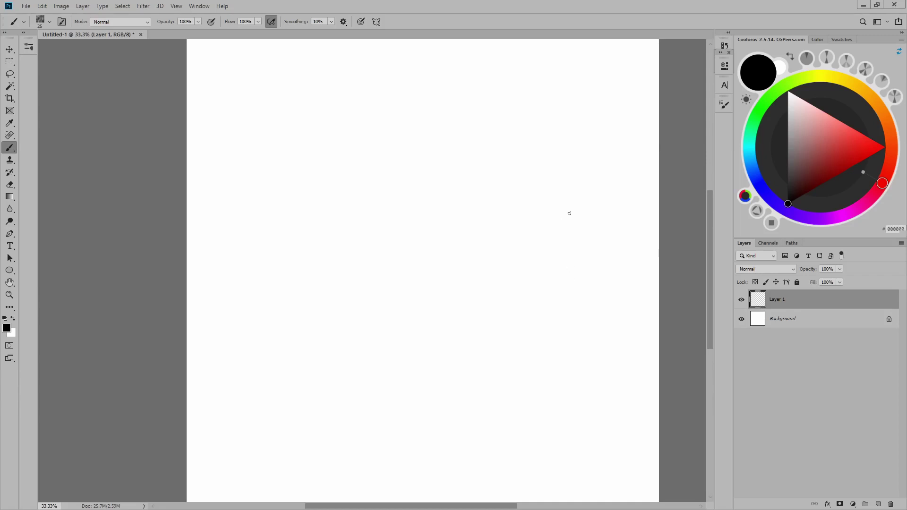
{"action": "left_click_drag", "start_coordinate": [467, 179], "coordinate": [497, 255]}
{"action": "key", "text": "ctrl+z"}
Rename Layer 1 as "rough"
{"action": "double_click", "coordinate": [776, 299]}
{"action": "type", "text": "rough"}
{"action": "key", "text": "Return"}
Add a new layer above the rough layer and name it "Tidy"
{"action": "key", "text": "ctrl+shift+n"}
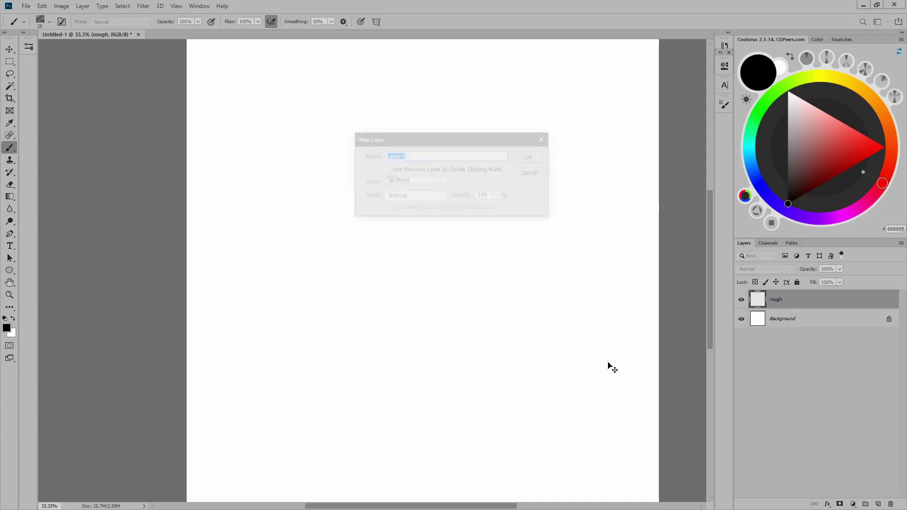
{"action": "key", "text": "Return"}
{"action": "double_click", "coordinate": [776, 299]}
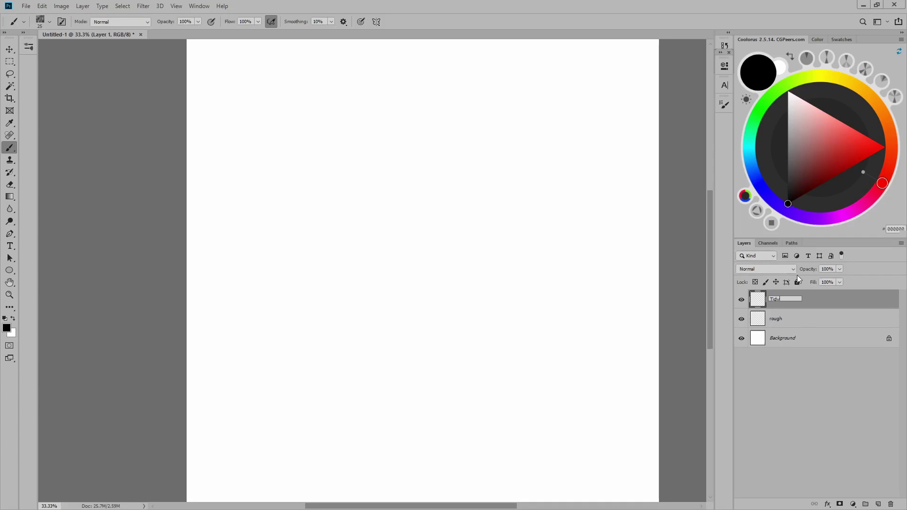
{"action": "key", "text": "Return"}
Add another new layer at the top of the stack and name it "Lineart"
{"action": "key", "text": "ctrl+shift+n"}
{"action": "key", "text": "Return"}
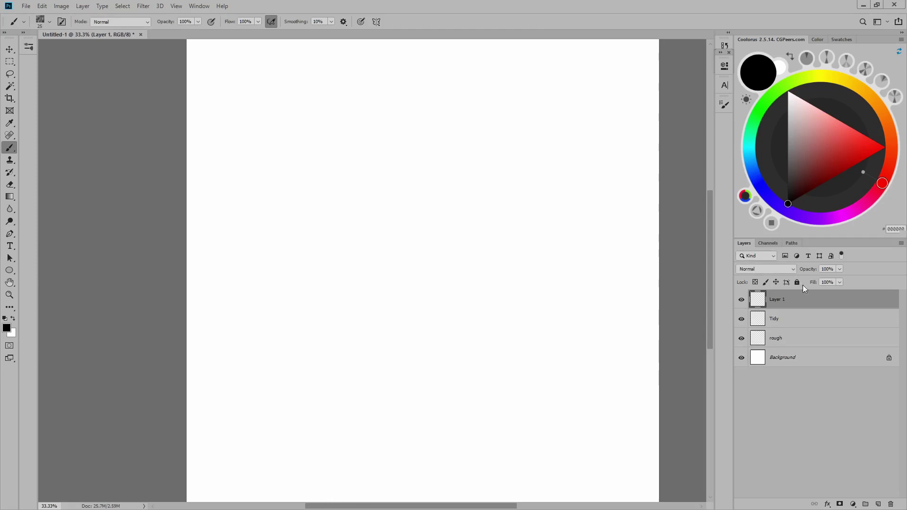
{"action": "double_click", "coordinate": [777, 299]}
{"action": "type", "text": "Lineart"}
{"action": "key", "text": "Return"}
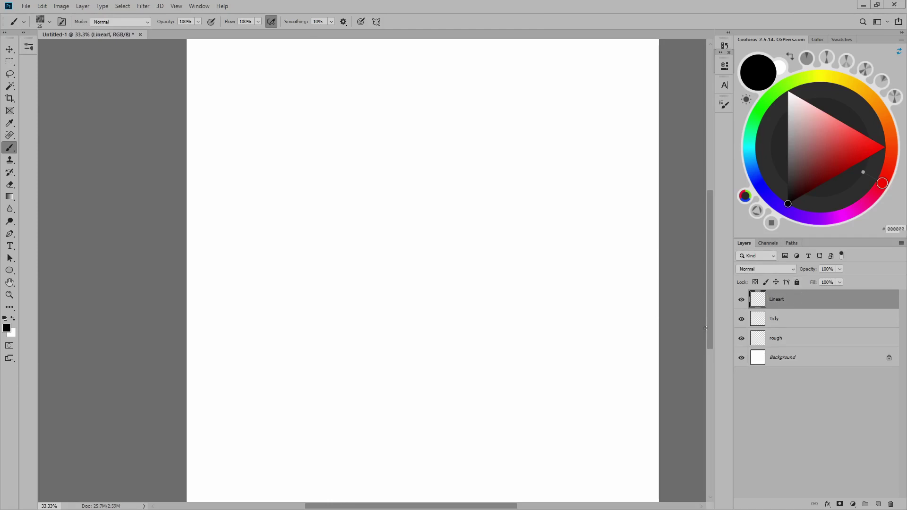
Make the rough layer active, choose the 175 px tapered brush preset and reduce its size to 20 px
{"action": "left_click", "coordinate": [776, 338]}
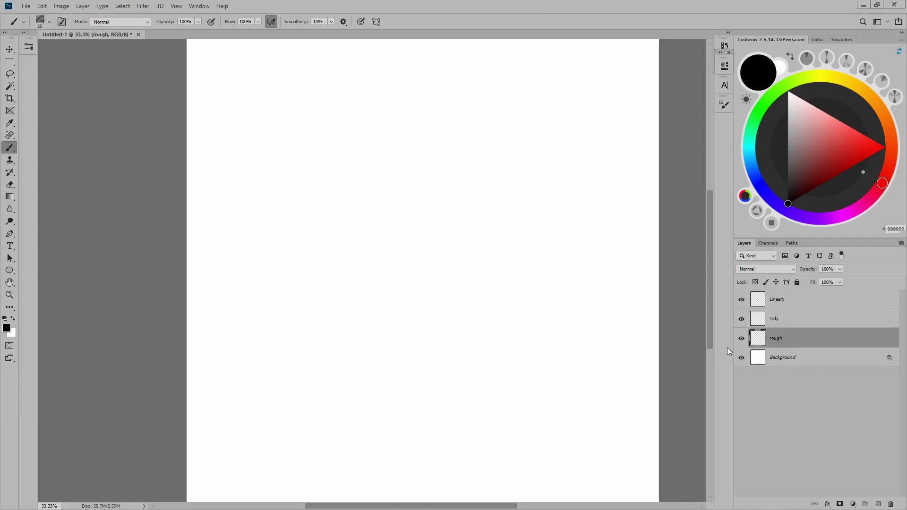
{"action": "right_click", "coordinate": [483, 263]}
{"action": "left_click", "coordinate": [506, 289]}
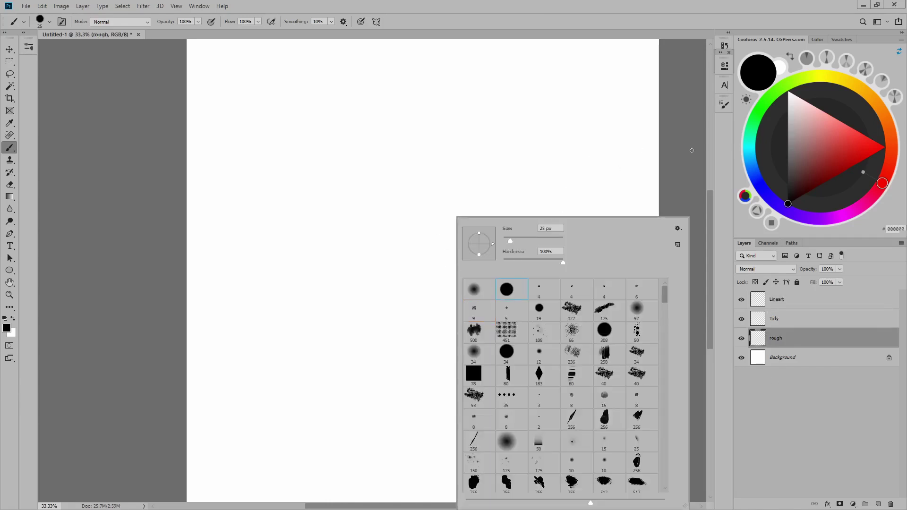
{"action": "left_click", "coordinate": [473, 289]}
{"action": "double_click", "coordinate": [613, 303]}
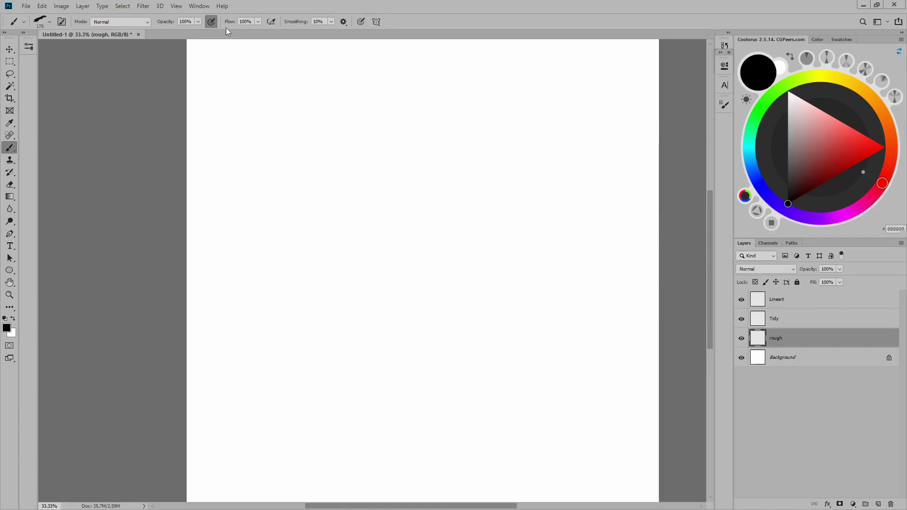
{"action": "key", "text": "bracketleft"}
{"action": "key", "text": "bracketleft"}
{"action": "key", "text": "bracketleft"}
{"action": "key", "text": "bracketleft"}
{"action": "key", "text": "bracketleft"}
{"action": "key", "text": "bracketleft"}
{"action": "key", "text": "bracketleft"}
{"action": "key", "text": "bracketleft"}
{"action": "key", "text": "bracketleft"}
{"action": "key", "text": "bracketleft"}
{"action": "key", "text": "bracketleft"}
{"action": "mouse_move", "coordinate": [456, 201]}
{"action": "left_mouse_down"}
{"action": "mouse_move", "coordinate": [463, 229]}
{"action": "mouse_move", "coordinate": [509, 273]}
{"action": "left_mouse_up"}
{"action": "key", "text": "ctrl+z"}
{"action": "mouse_move", "coordinate": [455, 167]}
{"action": "left_mouse_down"}
{"action": "mouse_move", "coordinate": [470, 154]}
{"action": "mouse_move", "coordinate": [472, 304]}
{"action": "mouse_move", "coordinate": [421, 202]}
{"action": "mouse_move", "coordinate": [515, 275]}
{"action": "left_mouse_up"}
{"action": "key", "text": "ctrl+z"}
{"action": "key", "text": "ctrl+z"}
Sketch the angular outline of the palm on the rough layer with light, loose strokes
{"action": "mouse_move", "coordinate": [373, 254]}
{"action": "left_mouse_down"}
{"action": "mouse_move", "coordinate": [405, 209]}
{"action": "mouse_move", "coordinate": [469, 222]}
{"action": "mouse_move", "coordinate": [504, 266]}
{"action": "left_mouse_up"}
{"action": "mouse_move", "coordinate": [475, 227]}
{"action": "left_mouse_down"}
{"action": "mouse_move", "coordinate": [490, 255]}
{"action": "mouse_move", "coordinate": [469, 344]}
{"action": "left_mouse_up"}
{"action": "left_click_drag", "start_coordinate": [477, 286], "coordinate": [469, 329]}
{"action": "left_click_drag", "start_coordinate": [376, 262], "coordinate": [376, 304]}
Sketch both sides of the wrist and forearm running down from the palm with overlapping long strokes
{"action": "mouse_move", "coordinate": [370, 269]}
{"action": "left_mouse_down"}
{"action": "mouse_move", "coordinate": [369, 289]}
{"action": "mouse_move", "coordinate": [409, 336]}
{"action": "mouse_move", "coordinate": [445, 352]}
{"action": "mouse_move", "coordinate": [481, 352]}
{"action": "mouse_move", "coordinate": [474, 291]}
{"action": "mouse_move", "coordinate": [496, 419]}
{"action": "left_mouse_up"}
{"action": "left_click_drag", "start_coordinate": [477, 302], "coordinate": [481, 374]}
{"action": "left_click_drag", "start_coordinate": [408, 268], "coordinate": [414, 385]}
{"action": "left_click_drag", "start_coordinate": [399, 253], "coordinate": [409, 421]}
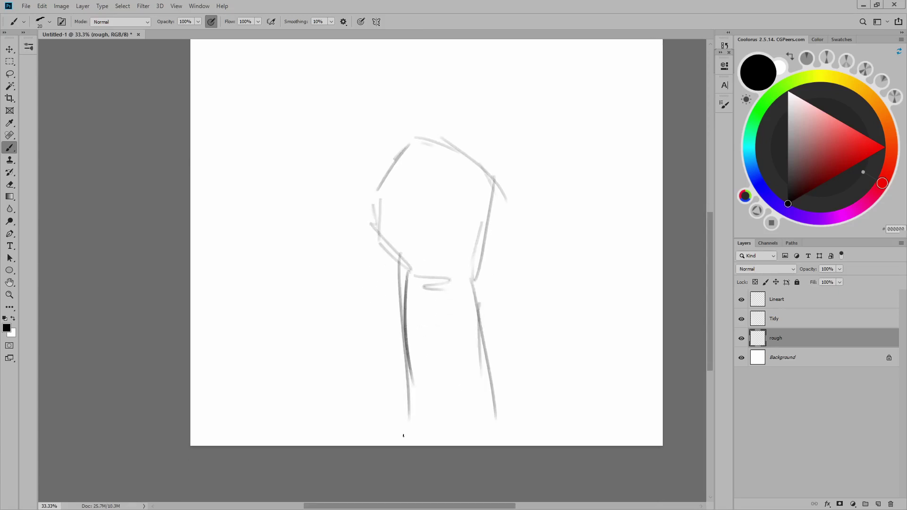
{"action": "left_click_drag", "start_coordinate": [407, 311], "coordinate": [402, 406]}
{"action": "left_click_drag", "start_coordinate": [482, 270], "coordinate": [489, 354]}
Sketch the crease across the palm and the thumb pointing up and outward on the palm's left side
{"action": "left_click_drag", "start_coordinate": [456, 176], "coordinate": [467, 286]}
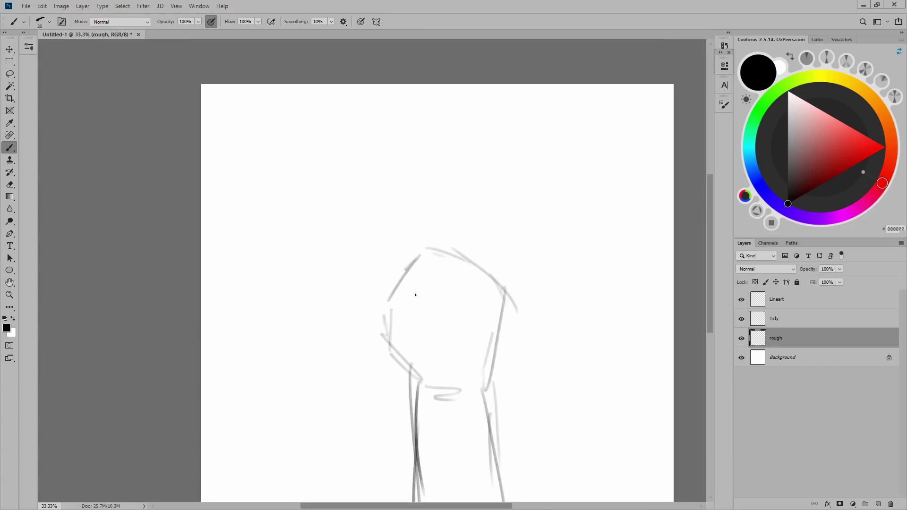
{"action": "left_click_drag", "start_coordinate": [399, 294], "coordinate": [455, 337]}
{"action": "mouse_move", "coordinate": [396, 289]}
{"action": "left_mouse_down"}
{"action": "mouse_move", "coordinate": [344, 243]}
{"action": "mouse_move", "coordinate": [335, 246]}
{"action": "mouse_move", "coordinate": [347, 278]}
{"action": "left_mouse_up"}
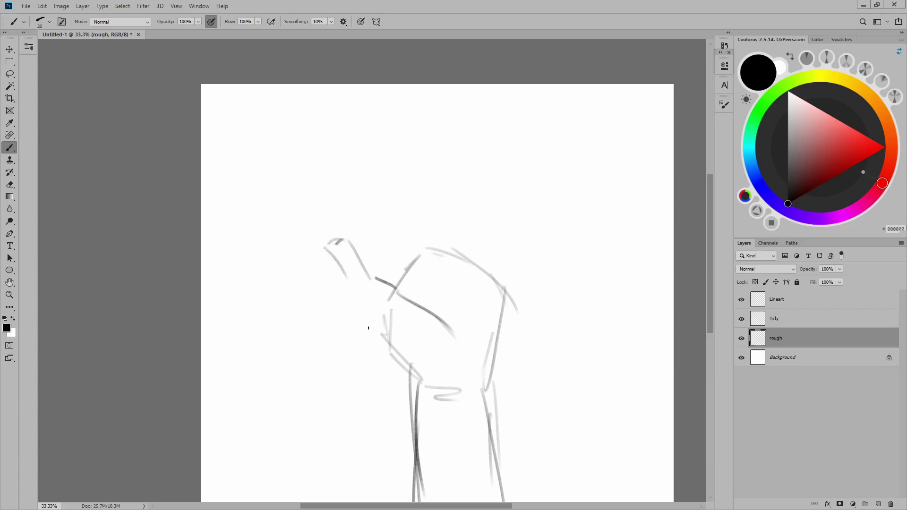
{"action": "key", "text": "ctrl+z"}
{"action": "mouse_move", "coordinate": [345, 242]}
{"action": "left_mouse_down"}
{"action": "mouse_move", "coordinate": [324, 246]}
{"action": "mouse_move", "coordinate": [334, 239]}
{"action": "mouse_move", "coordinate": [362, 254]}
{"action": "mouse_move", "coordinate": [343, 282]}
{"action": "left_mouse_up"}
{"action": "left_click_drag", "start_coordinate": [318, 239], "coordinate": [374, 332]}
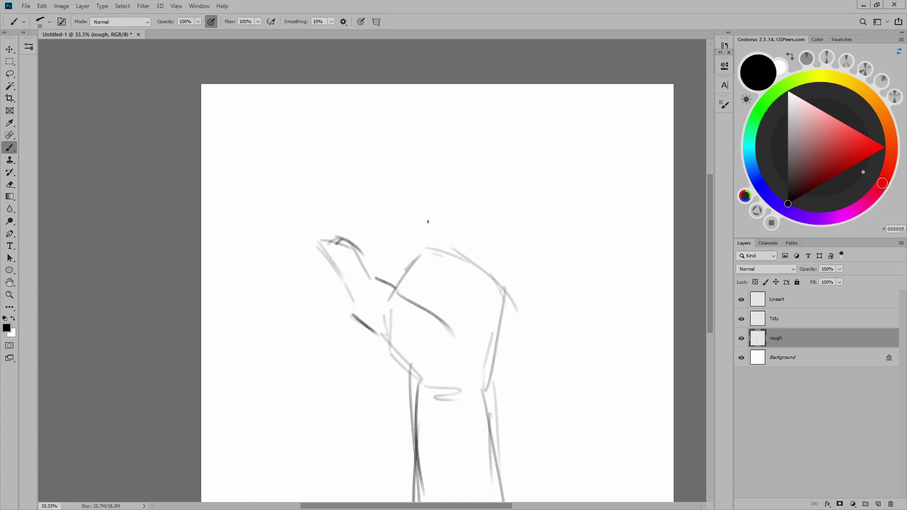
Sketch the index and middle fingers, with a light arc from the thumb tip over the fingertips as a length guide
{"action": "left_click_drag", "start_coordinate": [414, 257], "coordinate": [440, 154]}
{"action": "mouse_move", "coordinate": [333, 232]}
{"action": "left_mouse_down"}
{"action": "mouse_move", "coordinate": [462, 148]}
{"action": "mouse_move", "coordinate": [522, 270]}
{"action": "left_mouse_up"}
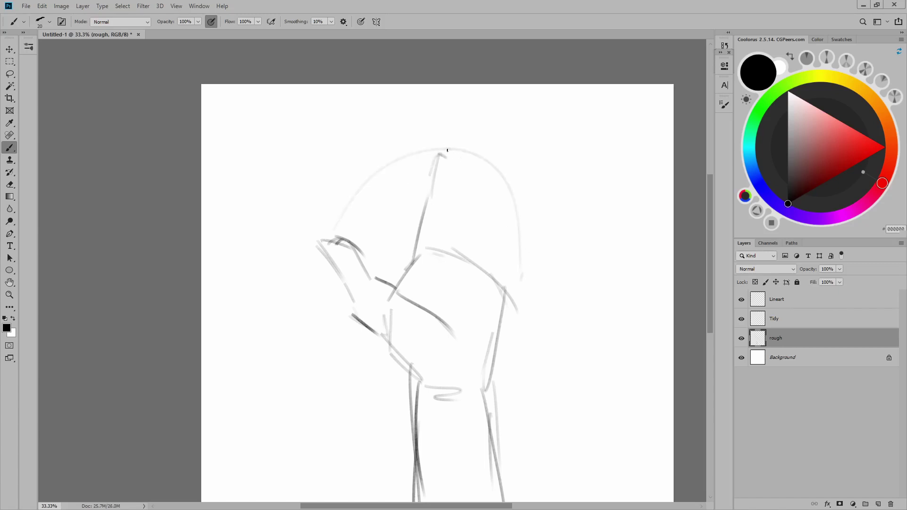
{"action": "mouse_move", "coordinate": [448, 151]}
{"action": "left_mouse_down"}
{"action": "mouse_move", "coordinate": [457, 198]}
{"action": "mouse_move", "coordinate": [443, 242]}
{"action": "mouse_move", "coordinate": [453, 246]}
{"action": "mouse_move", "coordinate": [493, 166]}
{"action": "mouse_move", "coordinate": [501, 170]}
{"action": "mouse_move", "coordinate": [472, 263]}
{"action": "mouse_move", "coordinate": [488, 226]}
{"action": "left_mouse_up"}
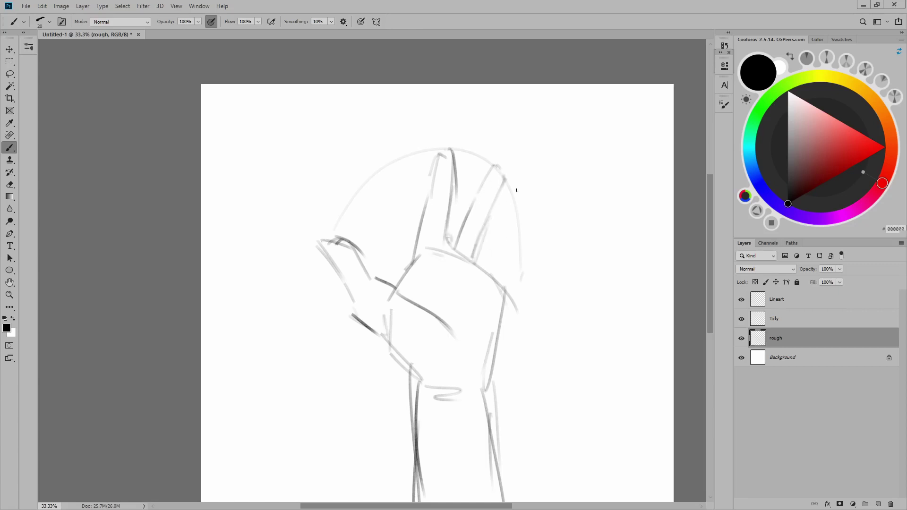
Sketch the ring finger and the little finger inside the arc, joining them to the outer edge of the palm
{"action": "left_click_drag", "start_coordinate": [500, 182], "coordinate": [495, 215]}
{"action": "left_click_drag", "start_coordinate": [479, 271], "coordinate": [498, 212]}
{"action": "mouse_move", "coordinate": [508, 176]}
{"action": "left_mouse_down"}
{"action": "mouse_move", "coordinate": [517, 205]}
{"action": "mouse_move", "coordinate": [510, 188]}
{"action": "mouse_move", "coordinate": [499, 278]}
{"action": "mouse_move", "coordinate": [515, 209]}
{"action": "mouse_move", "coordinate": [499, 280]}
{"action": "left_mouse_up"}
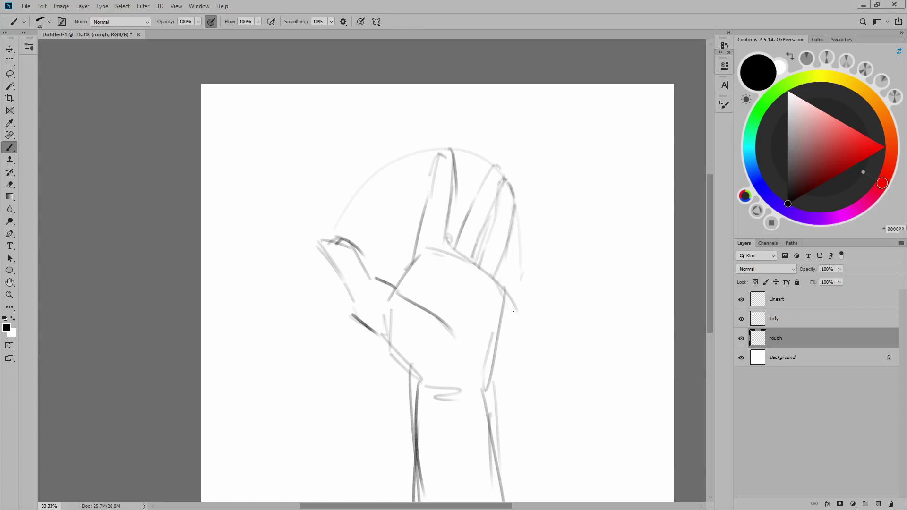
{"action": "mouse_move", "coordinate": [500, 335]}
{"action": "left_mouse_down"}
{"action": "mouse_move", "coordinate": [512, 299]}
{"action": "mouse_move", "coordinate": [511, 308]}
{"action": "left_mouse_up"}
{"action": "left_click_drag", "start_coordinate": [514, 216], "coordinate": [521, 270]}
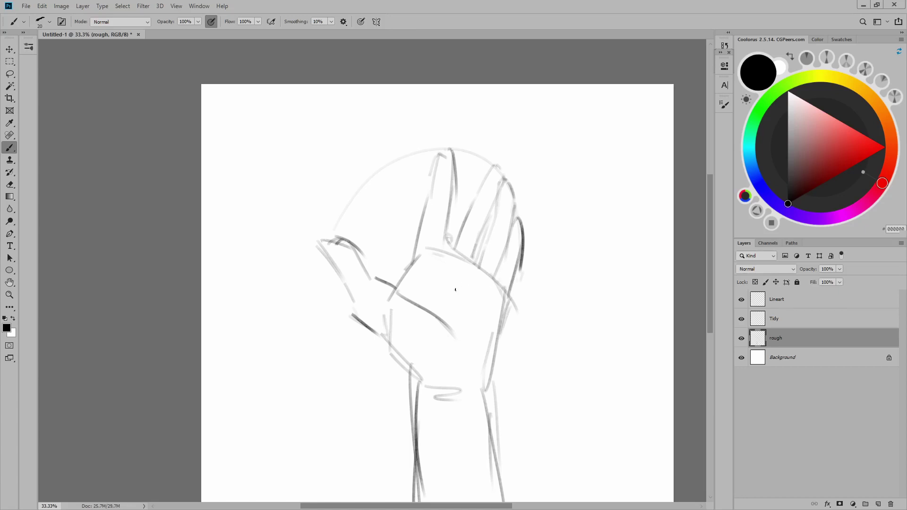
Add the remaining palm crease marks and nudge the rough hand sketch slightly to the left
{"action": "left_click_drag", "start_coordinate": [456, 290], "coordinate": [478, 340]}
{"action": "left_click_drag", "start_coordinate": [494, 310], "coordinate": [511, 316]}
{"action": "mouse_move", "coordinate": [566, 392]}
{"action": "left_mouse_down"}
{"action": "mouse_move", "coordinate": [550, 317]}
{"action": "mouse_move", "coordinate": [552, 335]}
{"action": "left_mouse_up"}
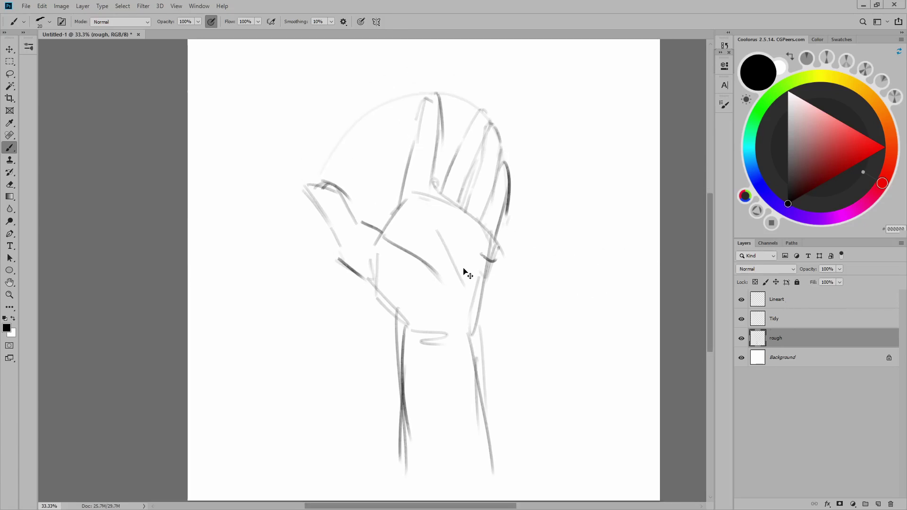
{"action": "mouse_move", "coordinate": [463, 270]}
{"action": "left_mouse_down"}
{"action": "mouse_move", "coordinate": [452, 270]}
{"action": "mouse_move", "coordinate": [523, 190]}
{"action": "left_mouse_up"}
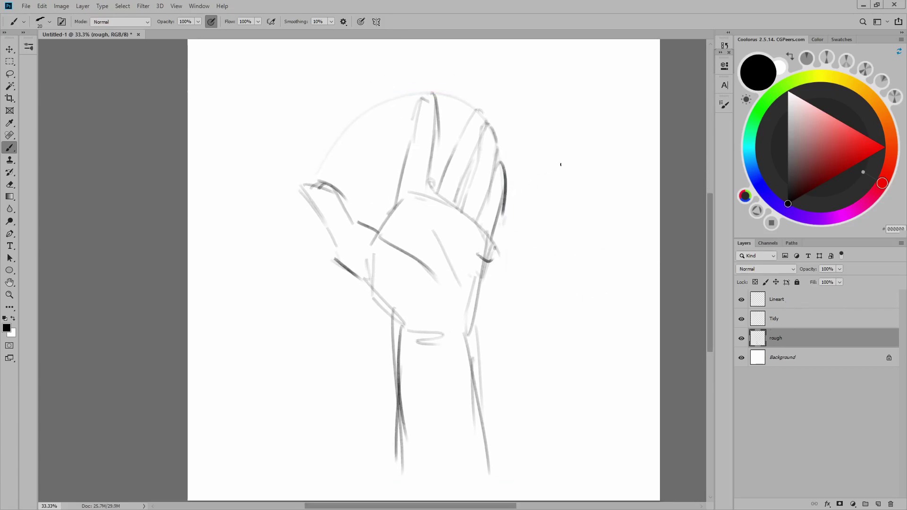
Lower the rough layer's opacity, then make the Tidy layer active and reduce the brush size to 15 px
{"action": "left_click_drag", "start_coordinate": [816, 273], "coordinate": [809, 272]}
{"action": "left_click", "coordinate": [790, 322]}
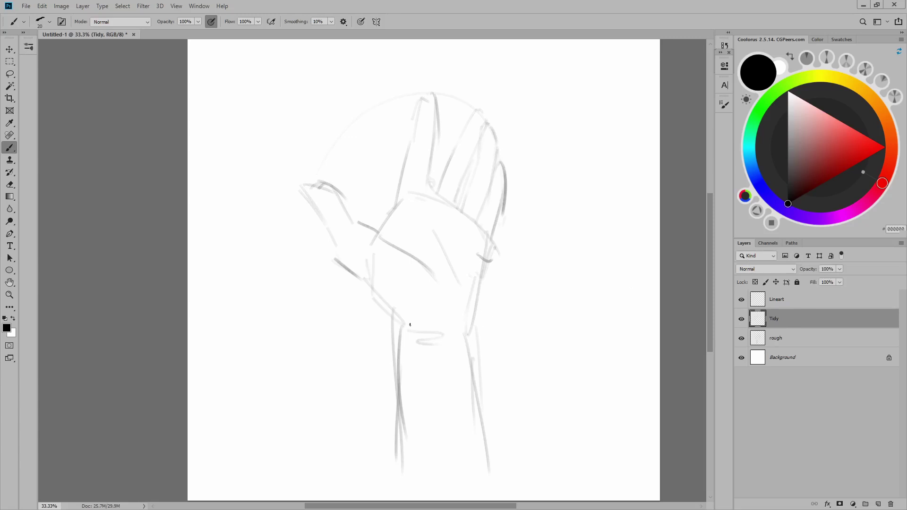
{"action": "left_click_drag", "start_coordinate": [367, 282], "coordinate": [397, 312]}
{"action": "key", "text": "ctrl+z"}
{"action": "key", "text": "bracketleft"}
Try tracing the outer edge of the thumb base on the Tidy layer and undo the strokes
{"action": "mouse_move", "coordinate": [367, 280]}
{"action": "left_mouse_down"}
{"action": "mouse_move", "coordinate": [386, 311]}
{"action": "mouse_move", "coordinate": [395, 298]}
{"action": "left_mouse_up"}
{"action": "key", "text": "ctrl+z"}
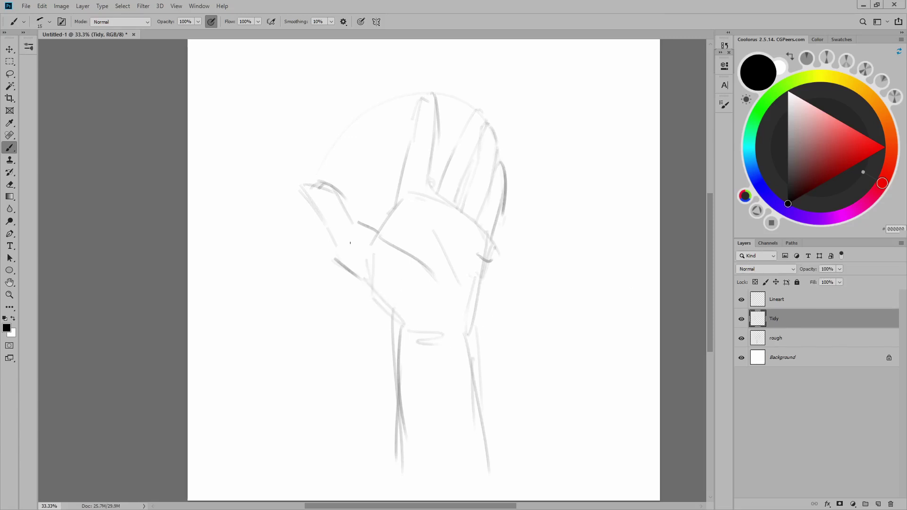
{"action": "left_click_drag", "start_coordinate": [334, 240], "coordinate": [352, 279]}
{"action": "mouse_move", "coordinate": [334, 242]}
{"action": "left_mouse_down"}
{"action": "mouse_move", "coordinate": [351, 279]}
{"action": "mouse_move", "coordinate": [358, 277]}
{"action": "mouse_move", "coordinate": [350, 280]}
{"action": "mouse_move", "coordinate": [387, 306]}
{"action": "left_mouse_up"}
{"action": "key", "text": "ctrl+z"}
{"action": "key", "text": "ctrl+z"}
{"action": "key", "text": "ctrl+z"}
Trace the thumb's outer edge, the base of the thumb and the left side of the forearm on the Tidy layer
{"action": "mouse_move", "coordinate": [322, 218]}
{"action": "left_mouse_down"}
{"action": "mouse_move", "coordinate": [339, 263]}
{"action": "mouse_move", "coordinate": [385, 302]}
{"action": "left_mouse_up"}
{"action": "key", "text": "ctrl+z"}
{"action": "mouse_move", "coordinate": [339, 265]}
{"action": "left_mouse_down"}
{"action": "mouse_move", "coordinate": [387, 311]}
{"action": "mouse_move", "coordinate": [392, 419]}
{"action": "left_mouse_up"}
{"action": "key", "text": "ctrl+z"}
{"action": "left_click_drag", "start_coordinate": [393, 316], "coordinate": [396, 462]}
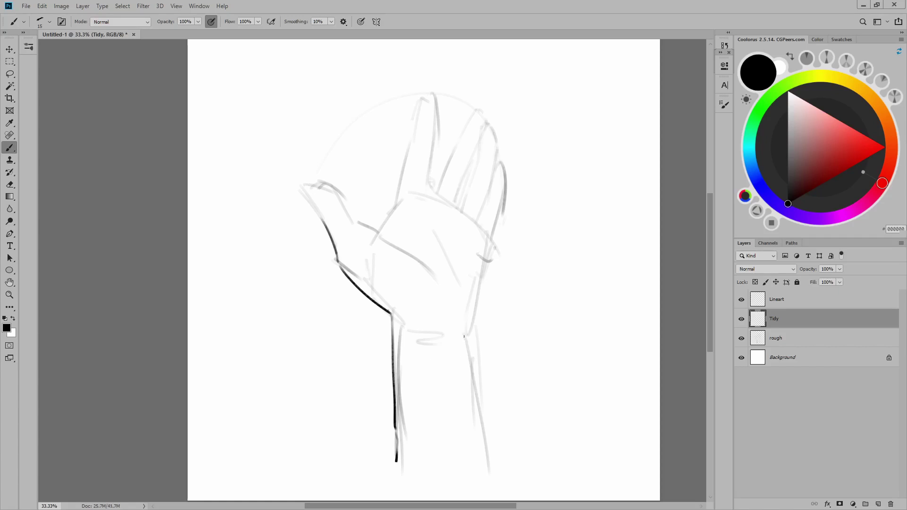
Trace the right side of the forearm, the outer edge of the palm and the outer side of the little finger
{"action": "left_click_drag", "start_coordinate": [463, 328], "coordinate": [487, 466]}
{"action": "key", "text": "ctrl+z"}
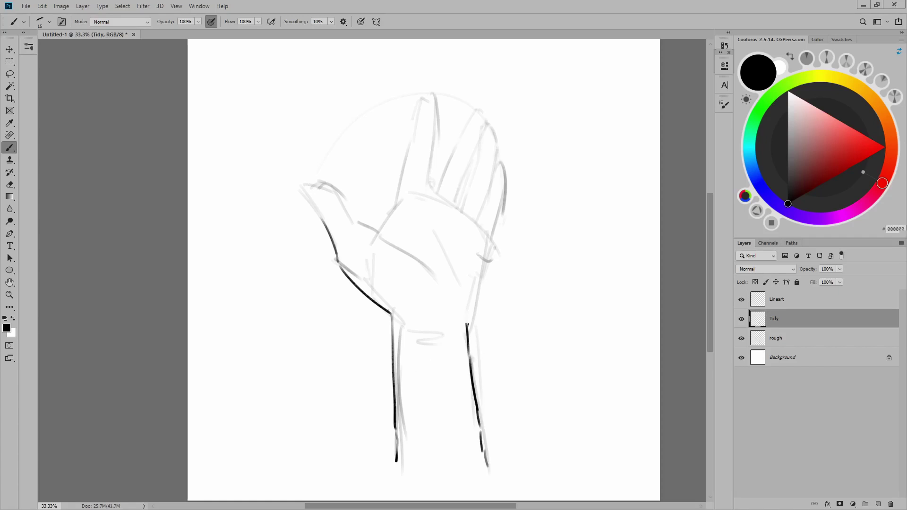
{"action": "left_click_drag", "start_coordinate": [471, 315], "coordinate": [466, 323]}
{"action": "mouse_move", "coordinate": [483, 282]}
{"action": "left_mouse_down"}
{"action": "mouse_move", "coordinate": [471, 312]}
{"action": "mouse_move", "coordinate": [495, 247]}
{"action": "left_mouse_up"}
{"action": "scroll", "coordinate": [494, 238], "scroll_direction": "up", "scroll_amount": 2}
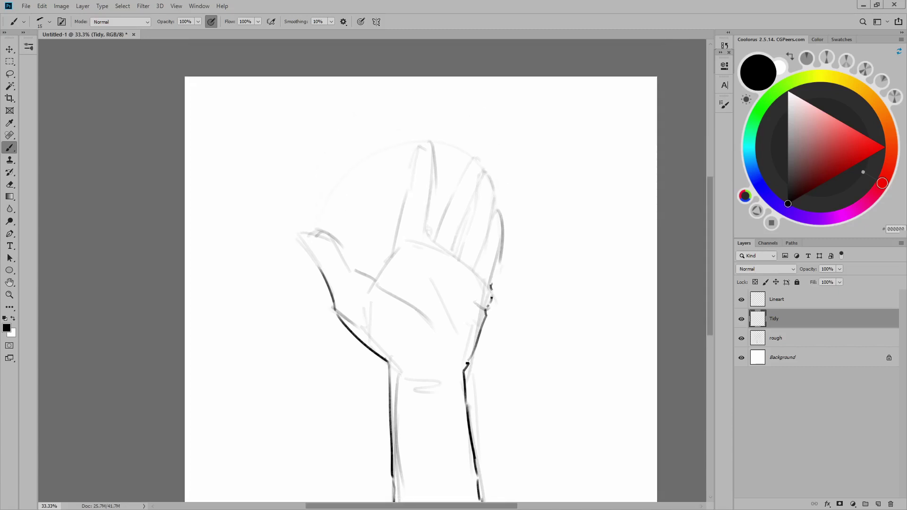
{"action": "left_click_drag", "start_coordinate": [491, 286], "coordinate": [498, 204]}
Trace the thumb tip, the thumb's inner edge and the web of skin running up into the index finger
{"action": "mouse_move", "coordinate": [321, 268]}
{"action": "left_mouse_down"}
{"action": "mouse_move", "coordinate": [307, 235]}
{"action": "mouse_move", "coordinate": [330, 234]}
{"action": "left_mouse_up"}
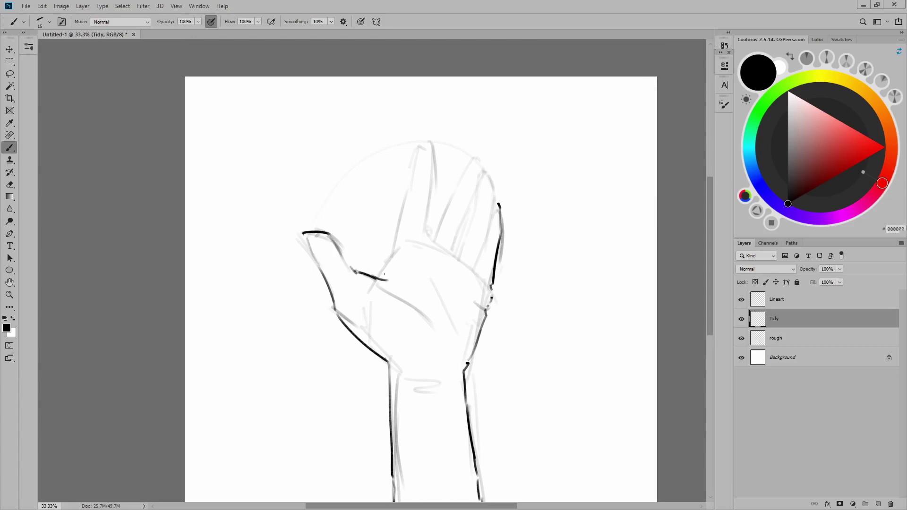
{"action": "key", "text": "ctrl+z"}
{"action": "mouse_move", "coordinate": [341, 250]}
{"action": "left_mouse_down"}
{"action": "mouse_move", "coordinate": [380, 285]}
{"action": "mouse_move", "coordinate": [377, 266]}
{"action": "mouse_move", "coordinate": [367, 274]}
{"action": "mouse_move", "coordinate": [406, 229]}
{"action": "mouse_move", "coordinate": [421, 187]}
{"action": "left_mouse_up"}
{"action": "key", "text": "ctrl+z"}
Trace the outlines of the index, middle, ring and little fingers over the rough sketch, redoing faulty strokes
{"action": "mouse_move", "coordinate": [398, 246]}
{"action": "left_mouse_down"}
{"action": "mouse_move", "coordinate": [424, 141]}
{"action": "mouse_move", "coordinate": [432, 163]}
{"action": "mouse_move", "coordinate": [429, 238]}
{"action": "mouse_move", "coordinate": [462, 185]}
{"action": "left_mouse_up"}
{"action": "key", "text": "ctrl+z"}
{"action": "key", "text": "ctrl+z"}
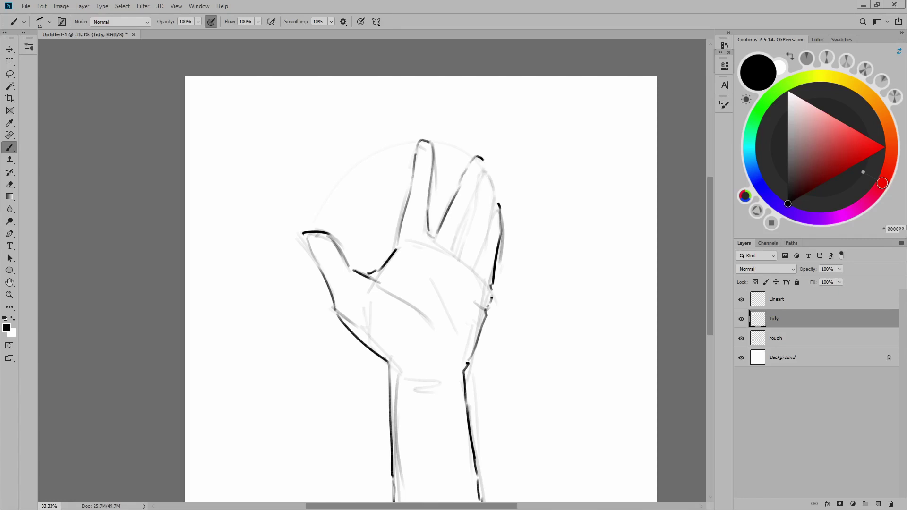
{"action": "mouse_move", "coordinate": [478, 178]}
{"action": "left_mouse_down"}
{"action": "mouse_move", "coordinate": [461, 257]}
{"action": "mouse_move", "coordinate": [465, 221]}
{"action": "left_mouse_up"}
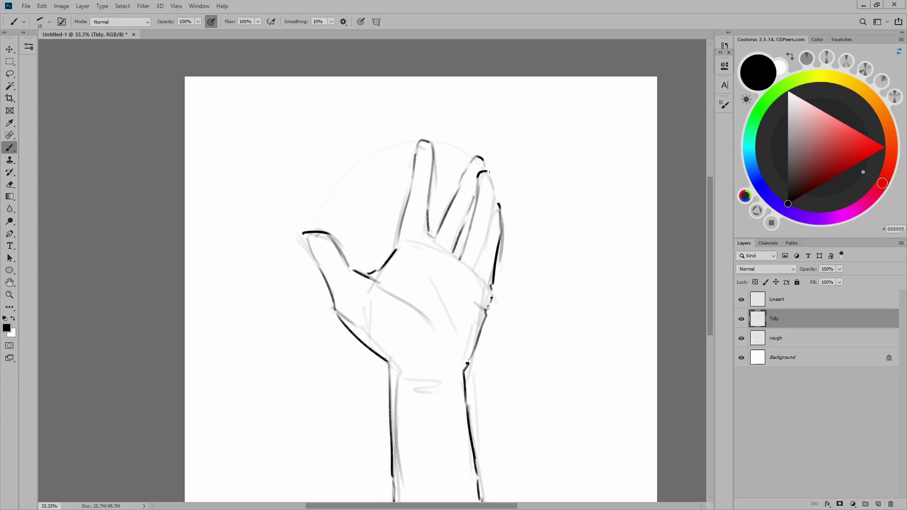
{"action": "mouse_move", "coordinate": [487, 171]}
{"action": "left_mouse_down"}
{"action": "mouse_move", "coordinate": [496, 193]}
{"action": "mouse_move", "coordinate": [477, 266]}
{"action": "left_mouse_up"}
{"action": "key", "text": "ctrl+z"}
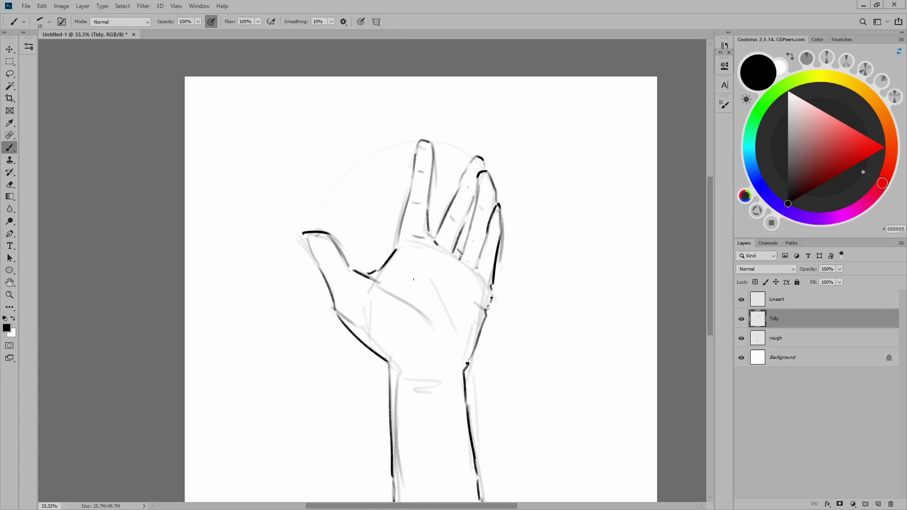
Draw the palm creases and the wrist crease on the Tidy layer, and flip the canvas horizontally
{"action": "left_click_drag", "start_coordinate": [380, 285], "coordinate": [420, 308]}
{"action": "mouse_move", "coordinate": [417, 272]}
{"action": "left_mouse_down"}
{"action": "mouse_move", "coordinate": [428, 290]}
{"action": "mouse_move", "coordinate": [455, 331]}
{"action": "mouse_move", "coordinate": [444, 316]}
{"action": "left_mouse_up"}
{"action": "left_click_drag", "start_coordinate": [453, 285], "coordinate": [471, 308]}
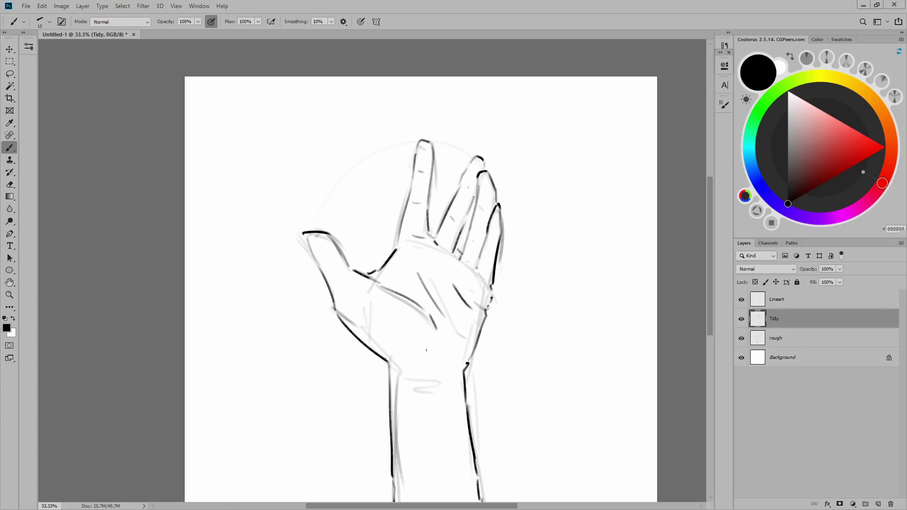
{"action": "left_click_drag", "start_coordinate": [404, 373], "coordinate": [443, 368]}
{"action": "key", "text": "ctrl+shift+h"}
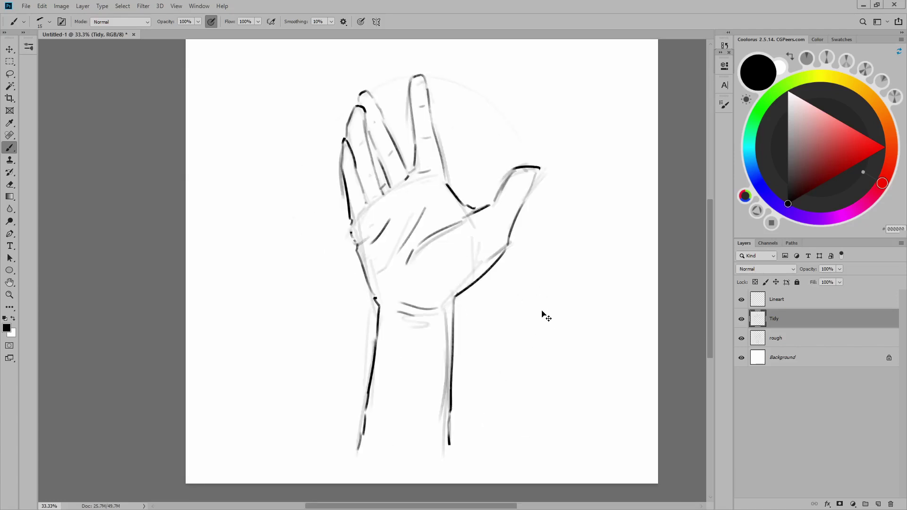
Flip the canvas back horizontally and slightly shrink the lassoed thumb area on the Tidy layer with Free Transform
{"action": "key", "text": "ctrl+shift+h"}
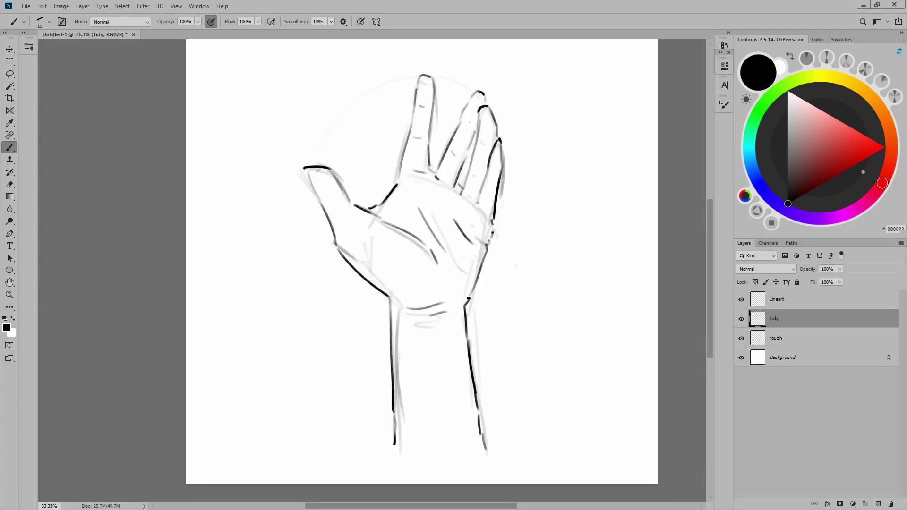
{"action": "key", "text": "l"}
{"action": "mouse_move", "coordinate": [281, 164]}
{"action": "left_mouse_down"}
{"action": "mouse_move", "coordinate": [362, 199]}
{"action": "mouse_move", "coordinate": [401, 272]}
{"action": "mouse_move", "coordinate": [305, 246]}
{"action": "mouse_move", "coordinate": [303, 160]}
{"action": "left_mouse_up"}
{"action": "key", "text": "ctrl+t"}
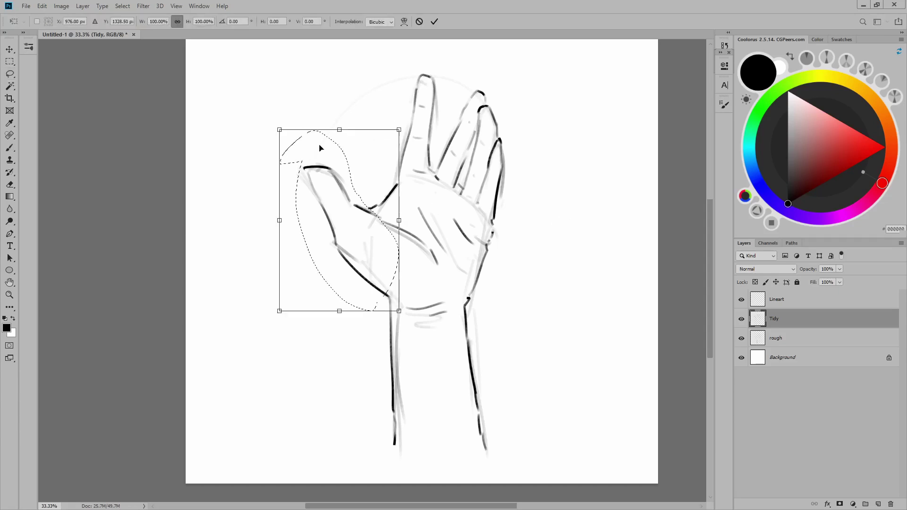
{"action": "left_click_drag", "start_coordinate": [278, 128], "coordinate": [287, 134]}
{"action": "left_click_drag", "start_coordinate": [378, 249], "coordinate": [376, 243]}
{"action": "key", "text": "Return"}
{"action": "key", "text": "ctrl+d"}
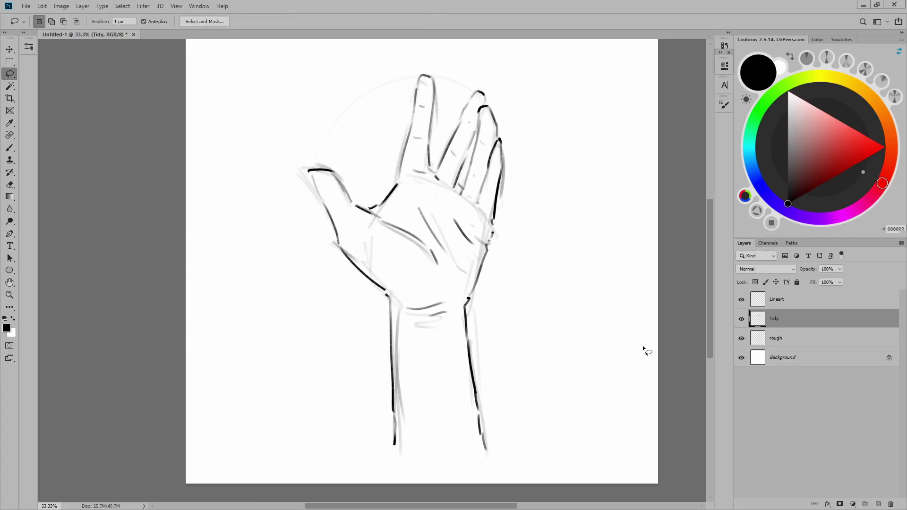
Hide the rough layer, and set the Tidy layer to 81% opacity with its transparent pixels locked
{"action": "left_click", "coordinate": [742, 338]}
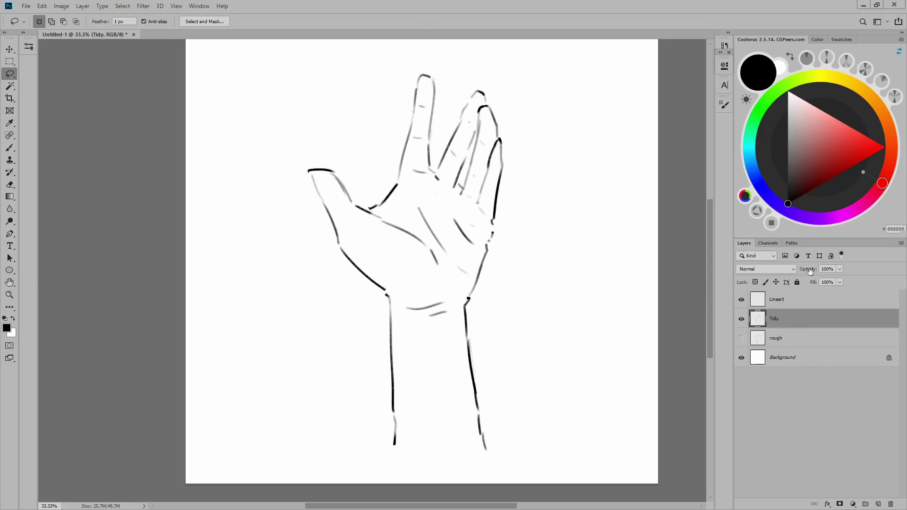
{"action": "left_click_drag", "start_coordinate": [809, 272], "coordinate": [816, 273]}
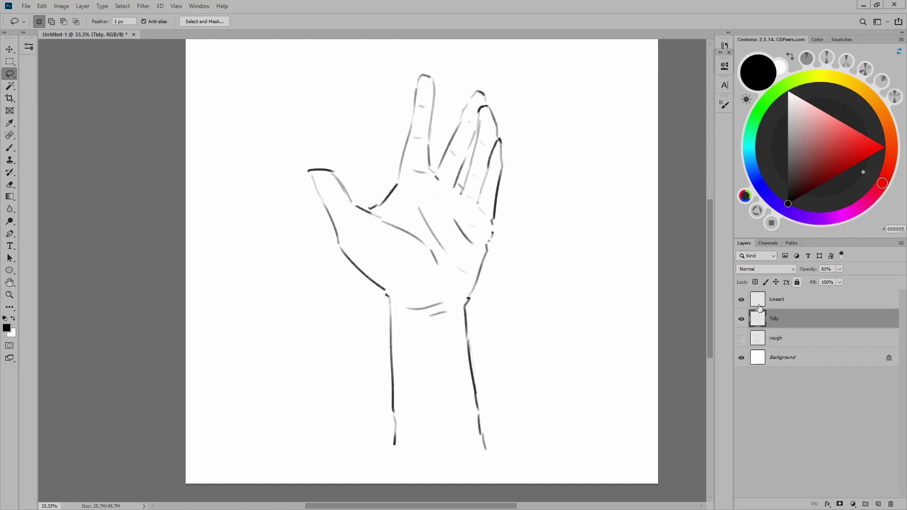
{"action": "left_click", "coordinate": [755, 282]}
Choose a bright cyan foreground colour and fill the Tidy layer's lines with it
{"action": "left_click", "coordinate": [752, 152]}
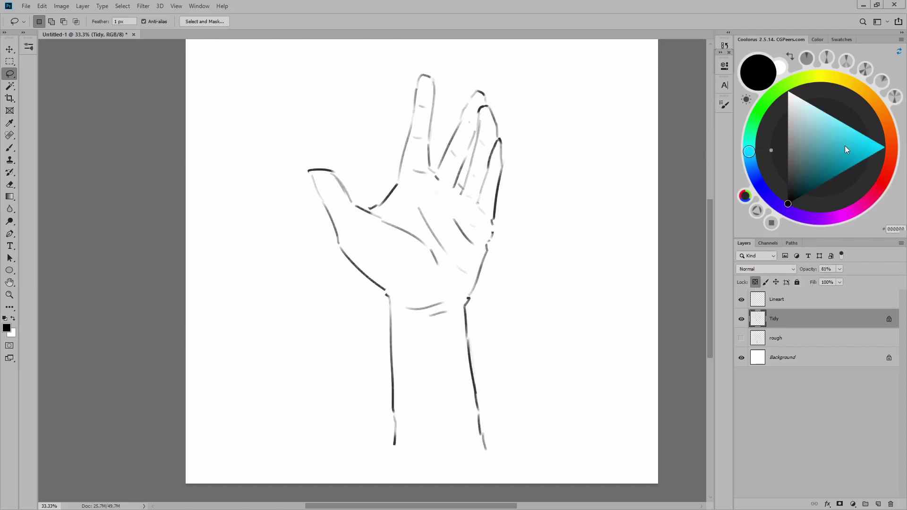
{"action": "left_click_drag", "start_coordinate": [844, 146], "coordinate": [864, 135]}
{"action": "key", "text": "i"}
{"action": "key", "text": "shift+BackSpace"}
{"action": "key", "text": "Return"}
{"action": "key", "text": "l"}
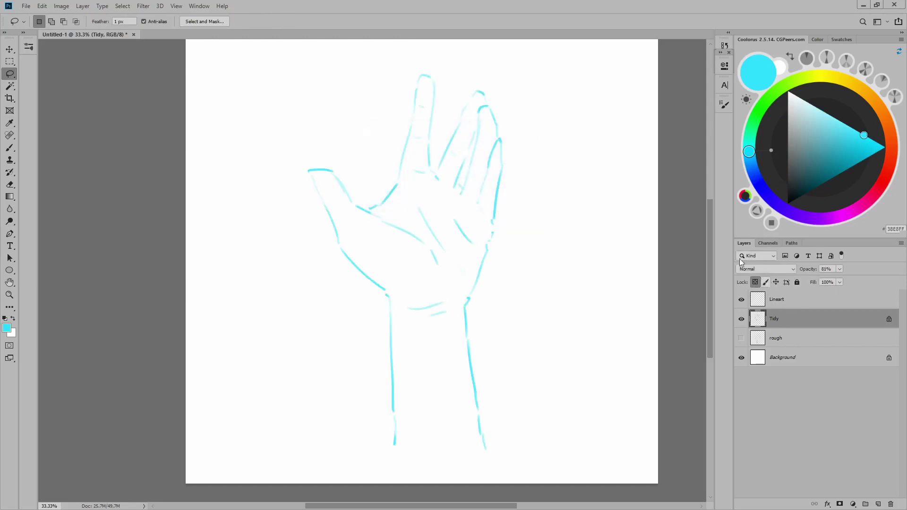
Darken the cyan Tidy lines with Hue/Saturation, using a saturation of +10 and a reduced lightness
{"action": "key", "text": "ctrl+u"}
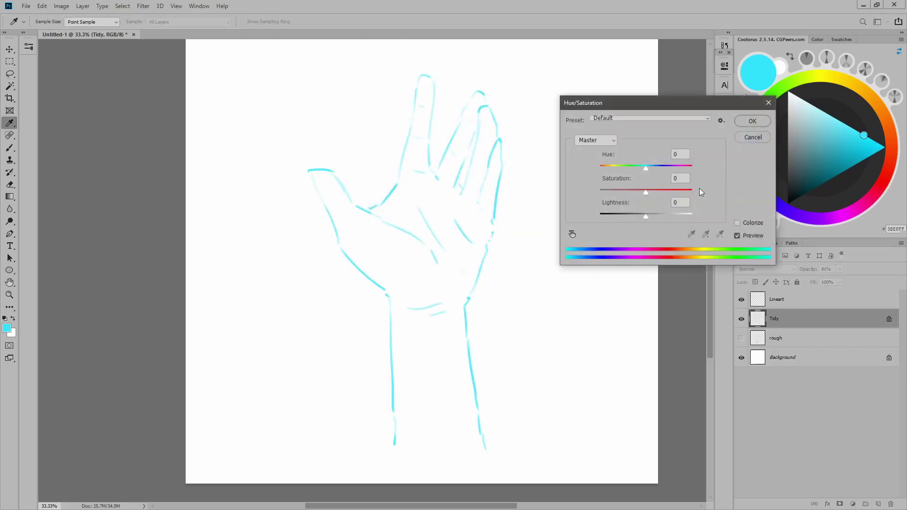
{"action": "left_click", "coordinate": [632, 214]}
{"action": "left_click", "coordinate": [636, 190]}
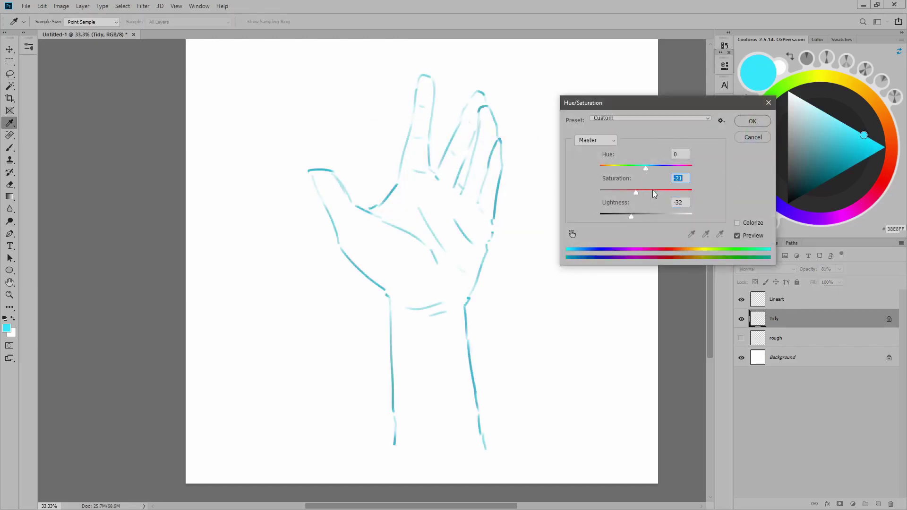
{"action": "left_click", "coordinate": [629, 215]}
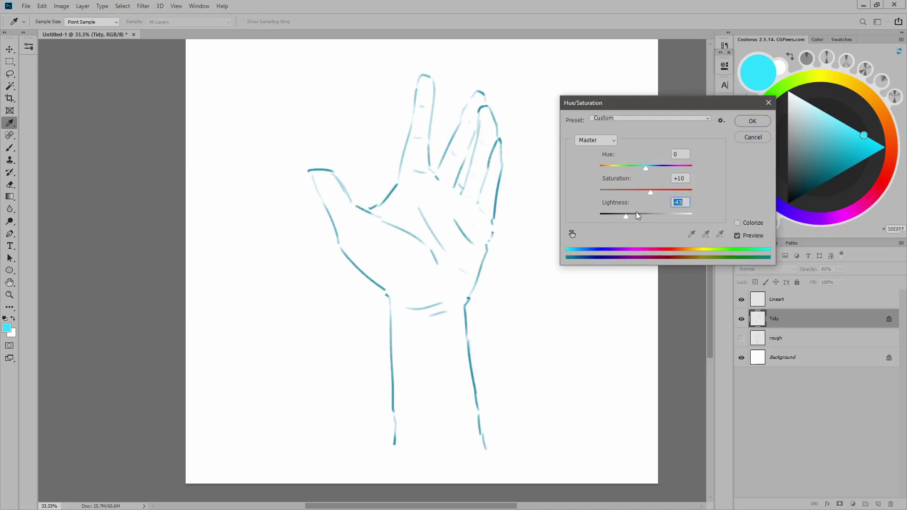
{"action": "left_click", "coordinate": [752, 121]}
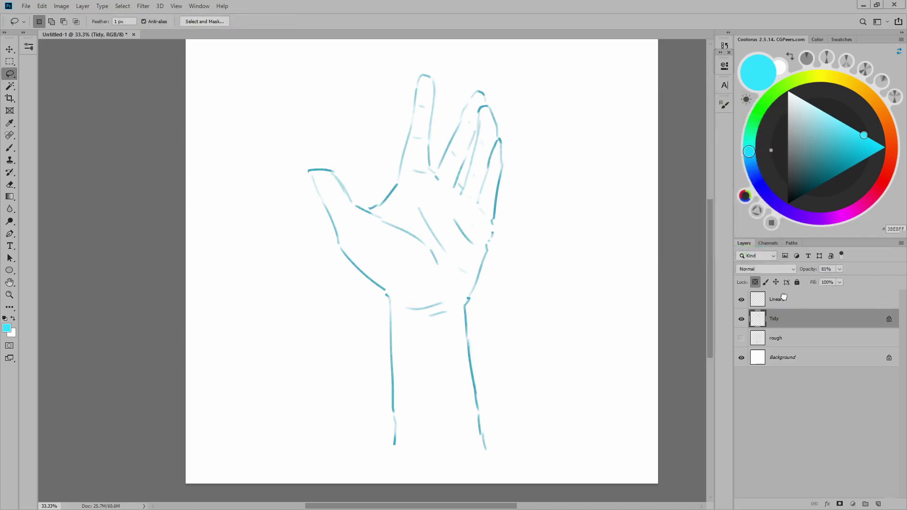
Select the Lineart layer and set up a black brush from the hard preset labelled 4, with pressure-controlled opacity off
{"action": "key", "text": "alt+bracketright"}
{"action": "key", "text": "d"}
{"action": "key", "text": "b"}
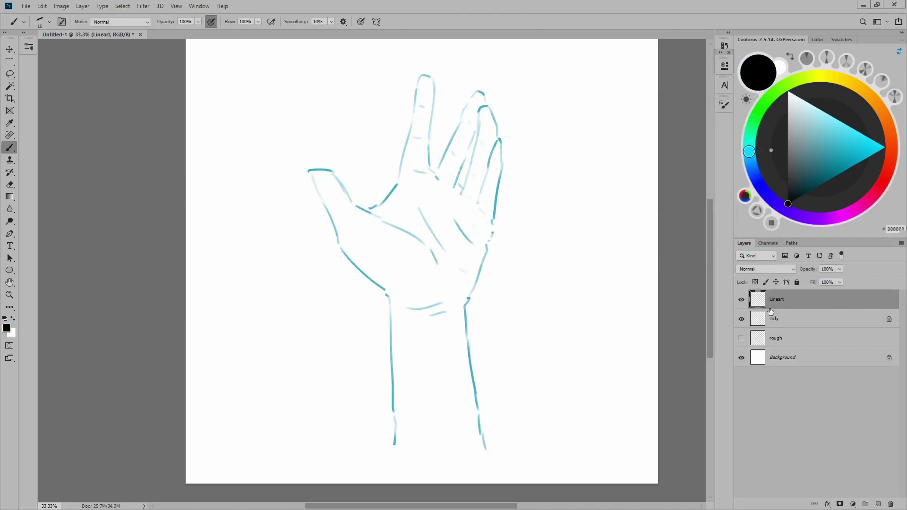
{"action": "right_click", "coordinate": [556, 245]}
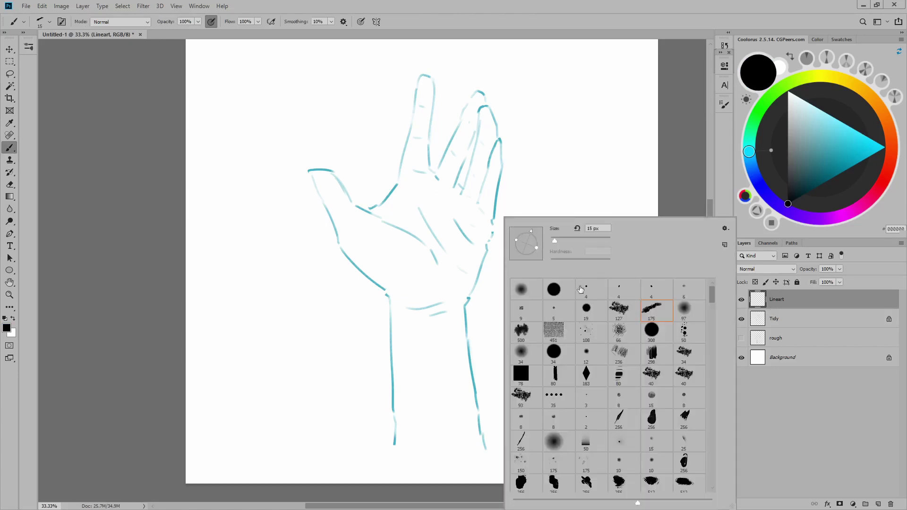
{"action": "double_click", "coordinate": [596, 274]}
{"action": "left_click", "coordinate": [212, 22]}
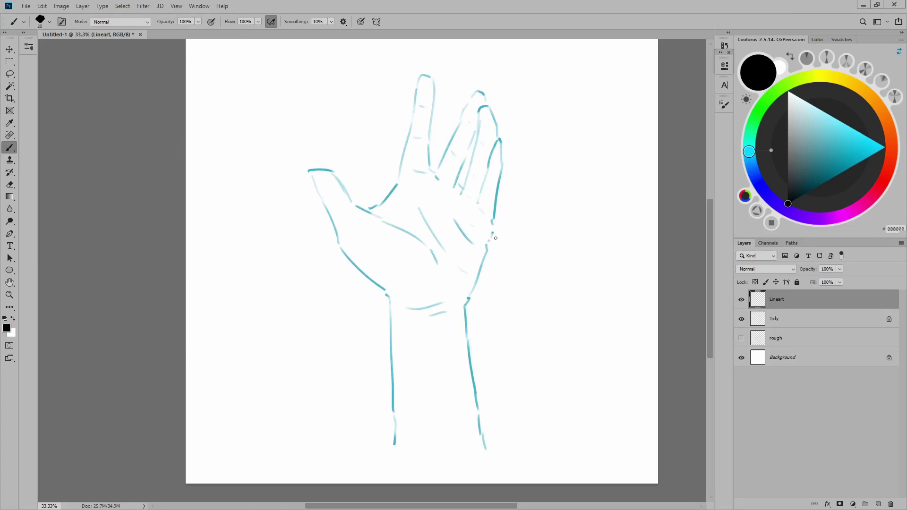
{"action": "right_click", "coordinate": [504, 228]}
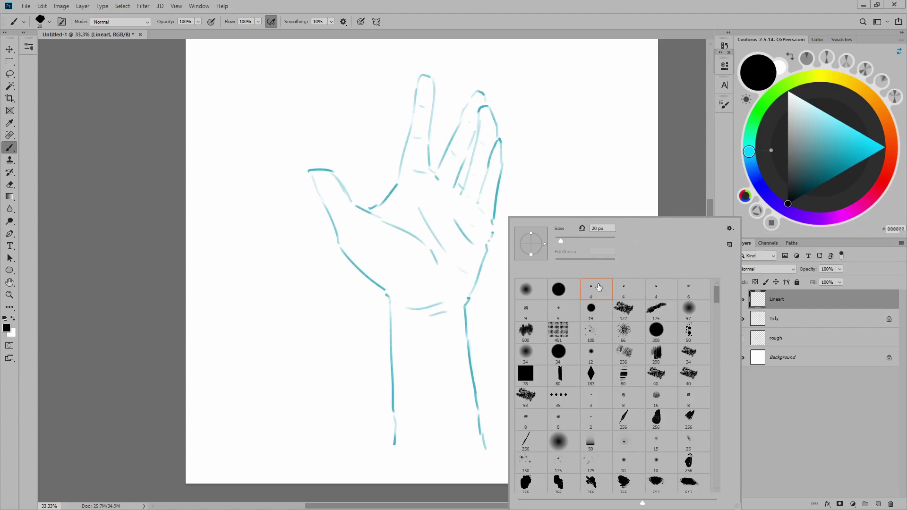
{"action": "left_click", "coordinate": [670, 189]}
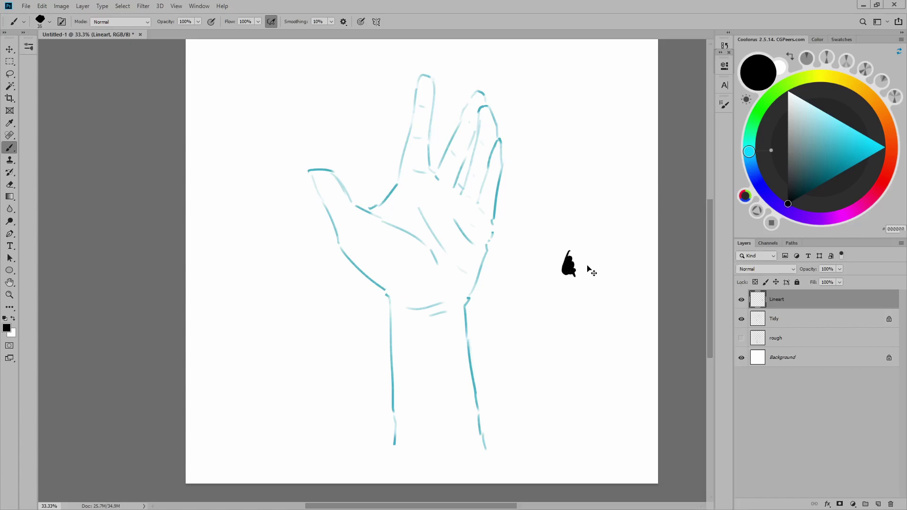
{"action": "left_click_drag", "start_coordinate": [581, 222], "coordinate": [567, 351]}
{"action": "left_click_drag", "start_coordinate": [572, 265], "coordinate": [610, 333]}
{"action": "key", "text": "ctrl+z"}
{"action": "key", "text": "ctrl+z"}
{"action": "mouse_move", "coordinate": [572, 209]}
{"action": "left_mouse_down"}
{"action": "mouse_move", "coordinate": [543, 344]}
{"action": "mouse_move", "coordinate": [608, 382]}
{"action": "left_mouse_up"}
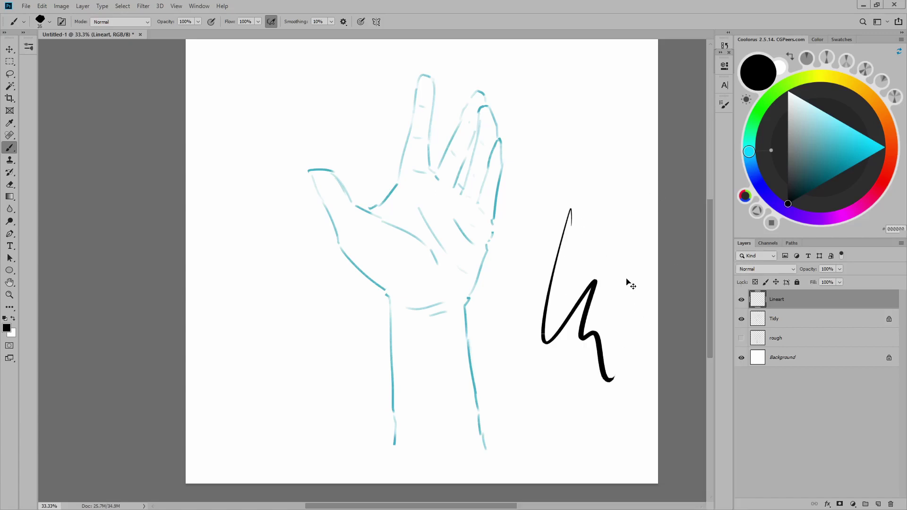
{"action": "key", "text": "ctrl+z"}
{"action": "key", "text": "ctrl+z"}
Ink the little-finger side of the forearm on the Lineart layer in one tapered stroke, redoing faulty attempts
{"action": "scroll", "coordinate": [622, 284], "scroll_direction": "down", "scroll_amount": 3}
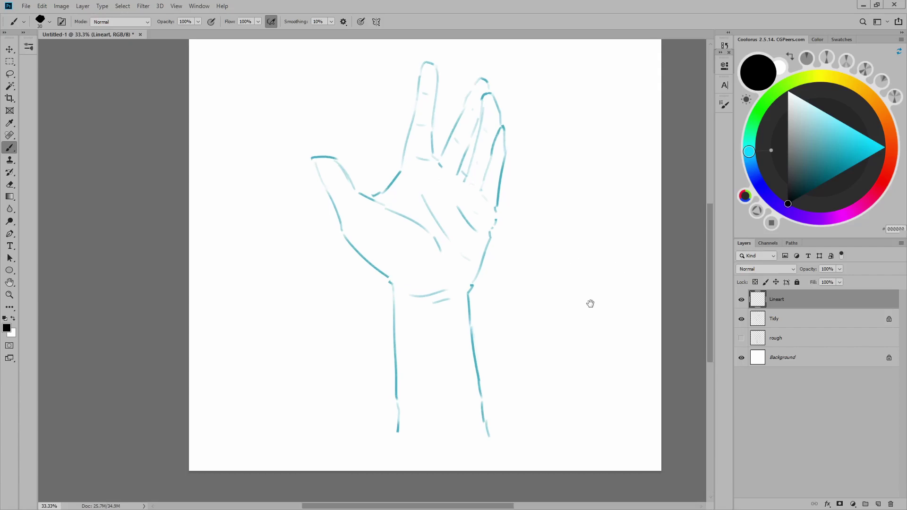
{"action": "scroll", "coordinate": [620, 284], "scroll_direction": "left", "scroll_amount": 2}
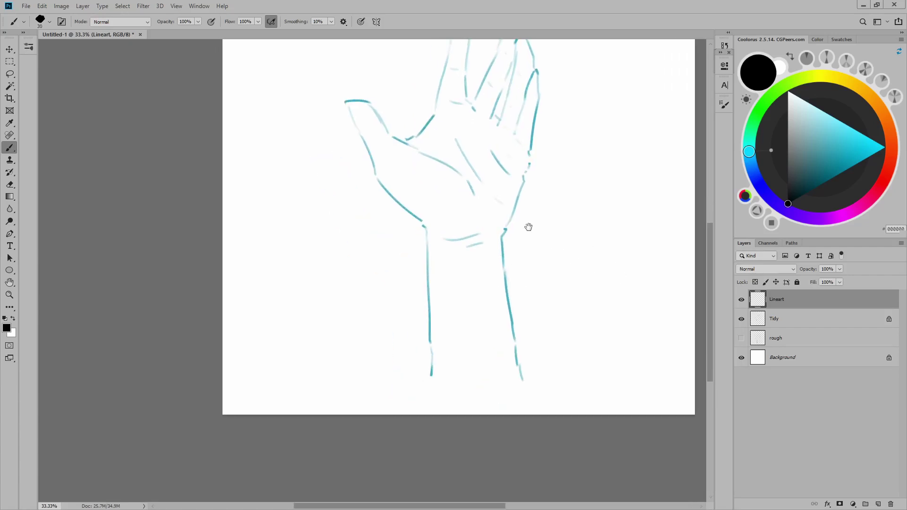
{"action": "left_click_drag", "start_coordinate": [528, 227], "coordinate": [520, 316]}
{"action": "mouse_move", "coordinate": [340, 170]}
{"action": "left_mouse_down"}
{"action": "mouse_move", "coordinate": [364, 208]}
{"action": "mouse_move", "coordinate": [451, 140]}
{"action": "mouse_move", "coordinate": [462, 77]}
{"action": "mouse_move", "coordinate": [492, 144]}
{"action": "mouse_move", "coordinate": [510, 94]}
{"action": "mouse_move", "coordinate": [531, 186]}
{"action": "mouse_move", "coordinate": [501, 422]}
{"action": "left_mouse_up"}
{"action": "key", "text": "ctrl+z"}
{"action": "key", "text": "ctrl+z"}
{"action": "key", "text": "ctrl+z"}
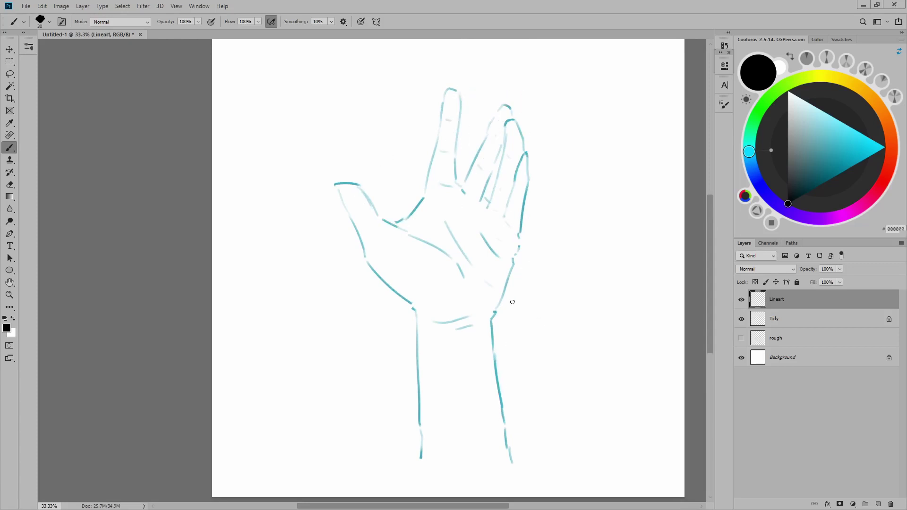
{"action": "scroll", "coordinate": [513, 302], "scroll_direction": "down", "scroll_amount": 2}
{"action": "left_click_drag", "start_coordinate": [483, 262], "coordinate": [508, 388]}
{"action": "key", "text": "ctrl+z"}
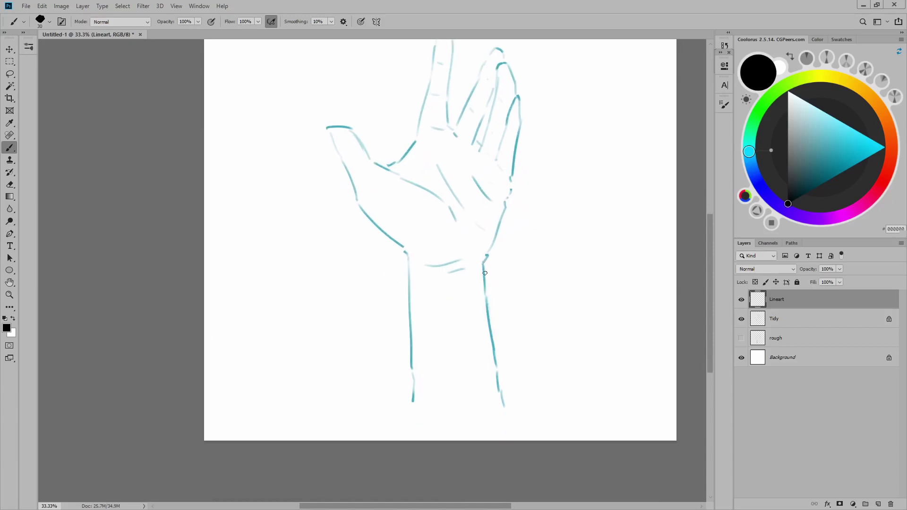
{"action": "left_click_drag", "start_coordinate": [485, 266], "coordinate": [522, 430]}
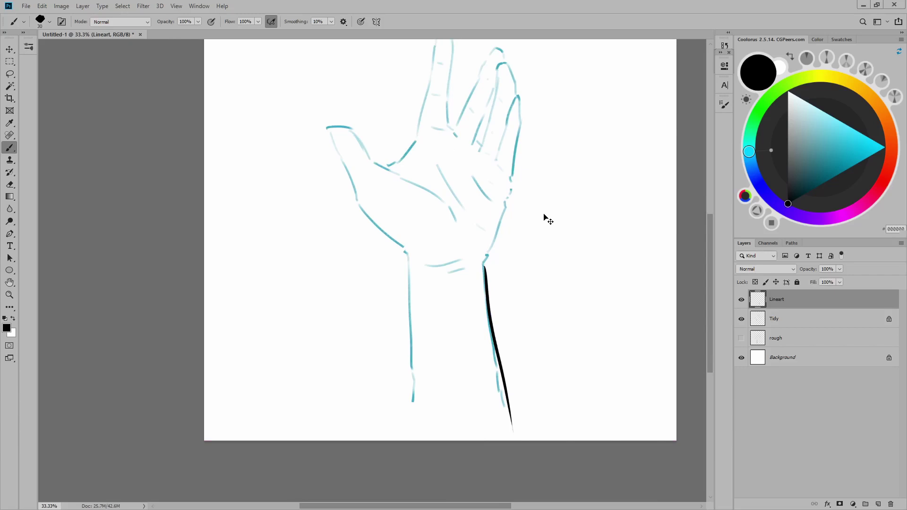
Ink the thumb side of the forearm down from the wrist, redoing the first stroke
{"action": "scroll", "coordinate": [544, 217], "scroll_direction": "left", "scroll_amount": 5}
{"action": "key", "text": "ctrl+0"}
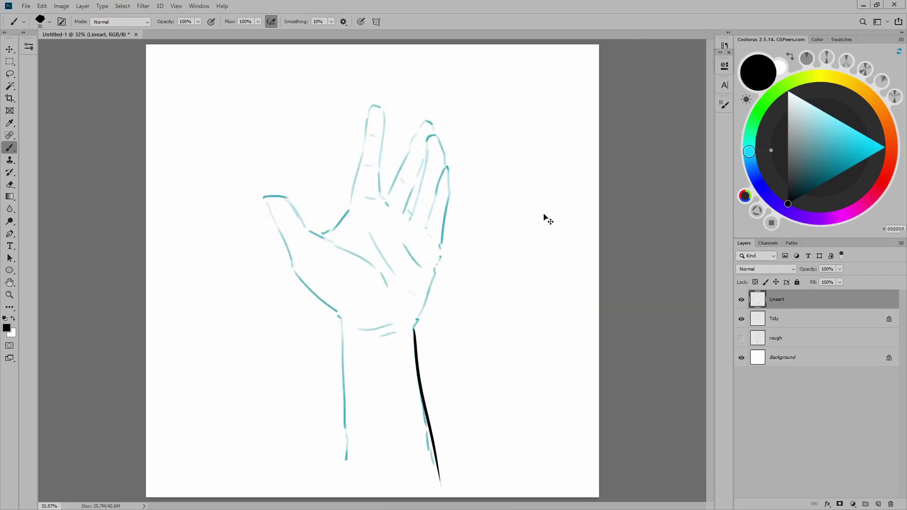
{"action": "left_click_drag", "start_coordinate": [340, 317], "coordinate": [349, 446]}
{"action": "key", "text": "ctrl+z"}
{"action": "left_click_drag", "start_coordinate": [339, 316], "coordinate": [350, 453]}
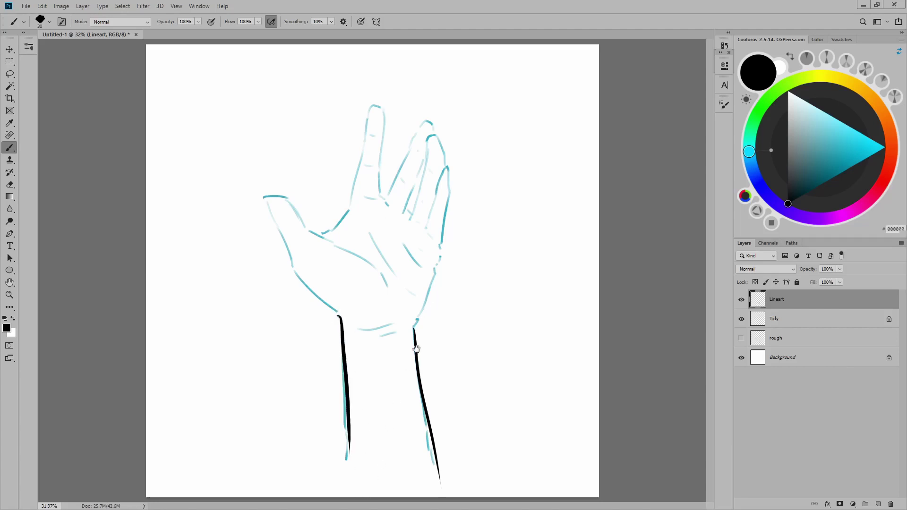
Ink the wrist creases and the outer contour of the palm and little finger, redoing faulty strokes
{"action": "mouse_move", "coordinate": [383, 331]}
{"action": "left_mouse_down"}
{"action": "mouse_move", "coordinate": [418, 319]}
{"action": "mouse_move", "coordinate": [435, 273]}
{"action": "left_mouse_up"}
{"action": "key", "text": "ctrl+z"}
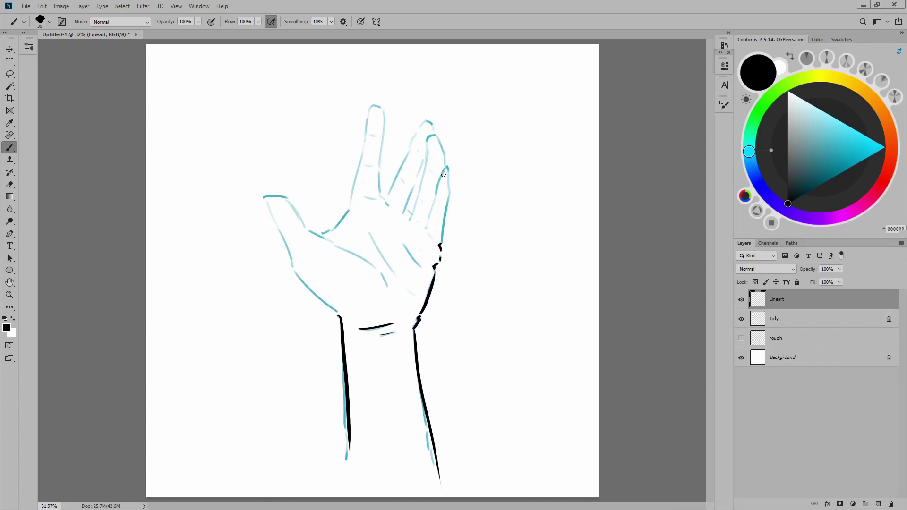
{"action": "mouse_move", "coordinate": [427, 225]}
{"action": "left_mouse_down"}
{"action": "mouse_move", "coordinate": [449, 163]}
{"action": "mouse_move", "coordinate": [442, 234]}
{"action": "left_mouse_up"}
{"action": "scroll", "coordinate": [472, 140], "scroll_direction": "up", "scroll_amount": 2, "text": "alt"}
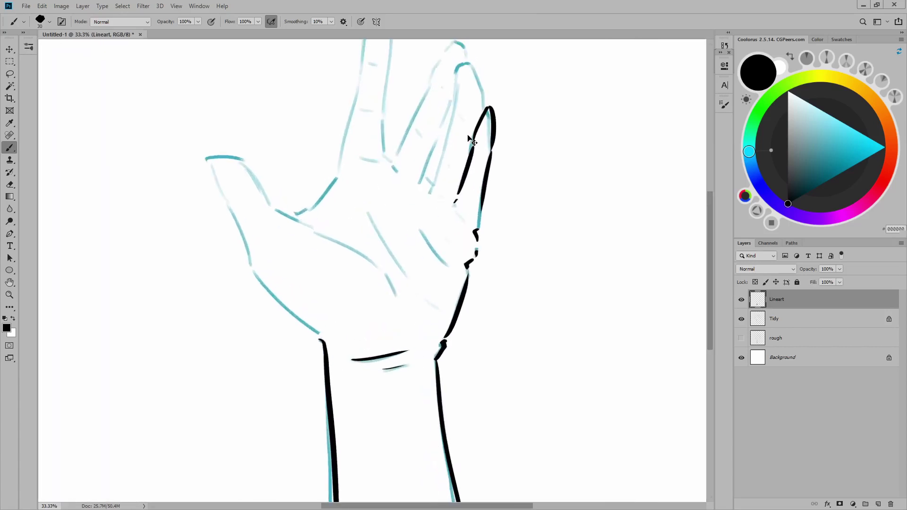
{"action": "scroll", "coordinate": [482, 255], "scroll_direction": "up", "scroll_amount": 3}
{"action": "key", "text": "ctrl+z"}
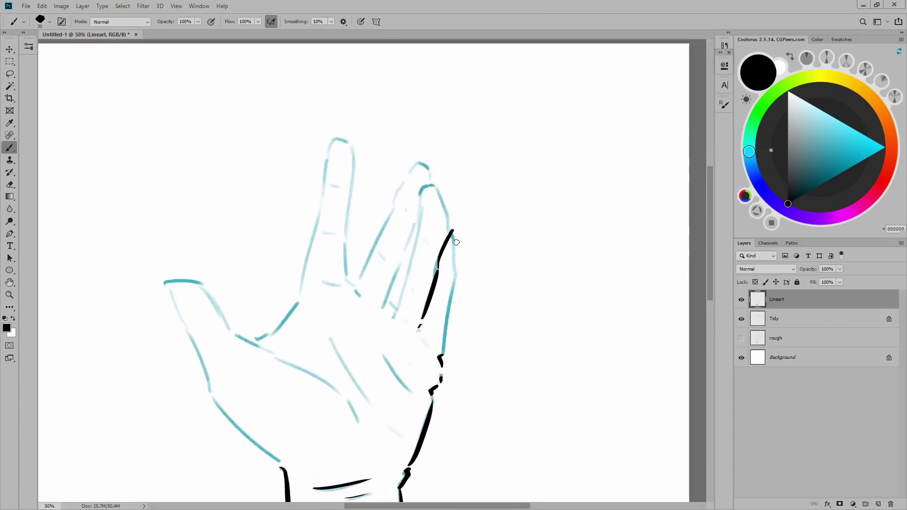
{"action": "left_click_drag", "start_coordinate": [453, 231], "coordinate": [443, 354]}
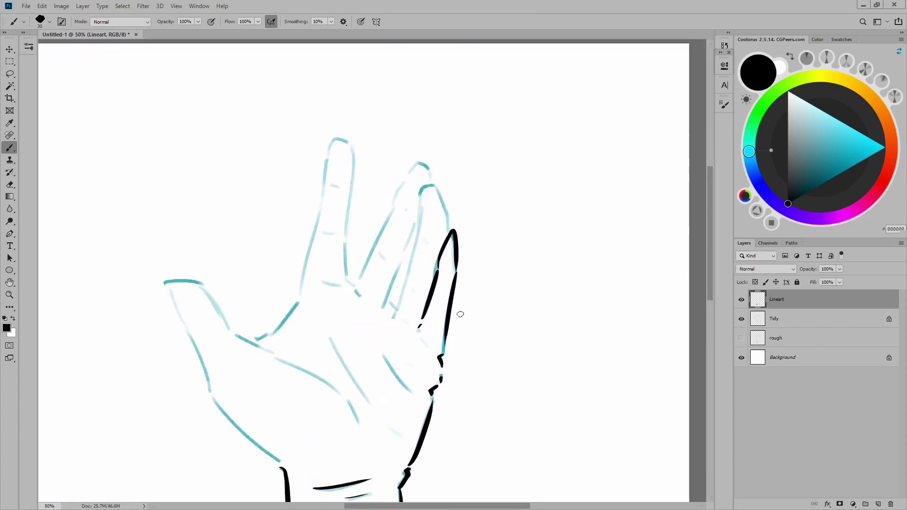
Ink the ring finger's outline over the tip and down both visible sides
{"action": "scroll", "coordinate": [424, 246], "scroll_direction": "up", "scroll_amount": 3}
{"action": "mouse_move", "coordinate": [423, 246]}
{"action": "left_mouse_down"}
{"action": "mouse_move", "coordinate": [437, 237]}
{"action": "mouse_move", "coordinate": [444, 246]}
{"action": "mouse_move", "coordinate": [452, 283]}
{"action": "left_mouse_up"}
{"action": "key", "text": "ctrl+z"}
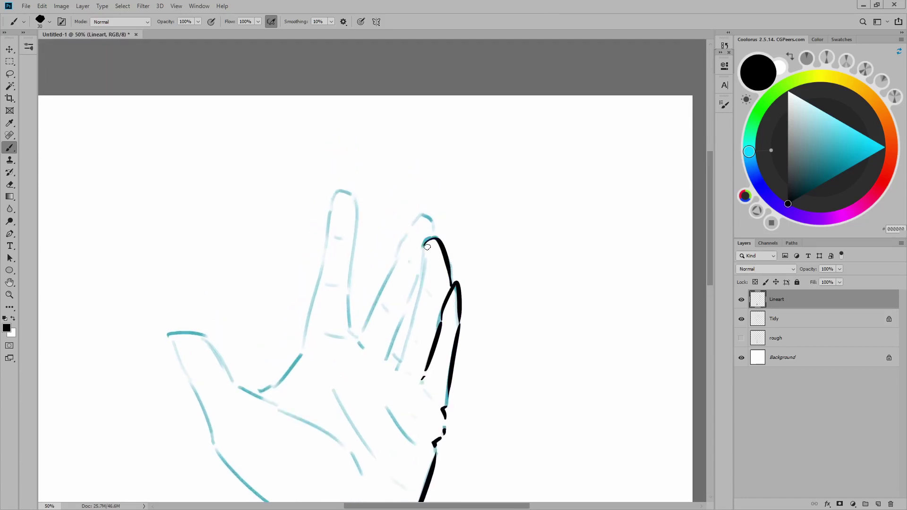
{"action": "mouse_move", "coordinate": [424, 242]}
{"action": "left_mouse_down"}
{"action": "mouse_move", "coordinate": [423, 308]}
{"action": "mouse_move", "coordinate": [424, 263]}
{"action": "mouse_move", "coordinate": [399, 371]}
{"action": "left_mouse_up"}
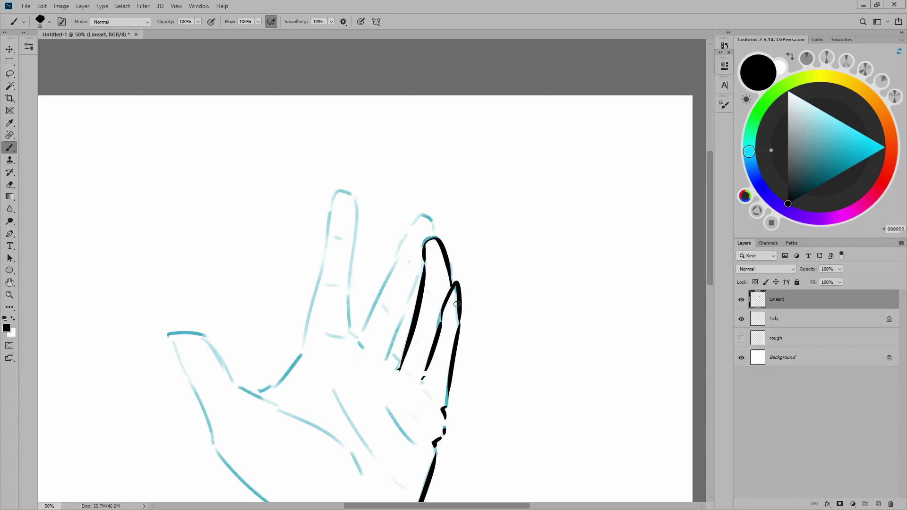
Ink the middle finger's tip and both sides, redoing the side next to the ring finger as a thinner line
{"action": "left_click_drag", "start_coordinate": [456, 303], "coordinate": [475, 343]}
{"action": "mouse_move", "coordinate": [380, 373]}
{"action": "left_mouse_down"}
{"action": "mouse_move", "coordinate": [438, 258]}
{"action": "mouse_move", "coordinate": [448, 269]}
{"action": "left_mouse_up"}
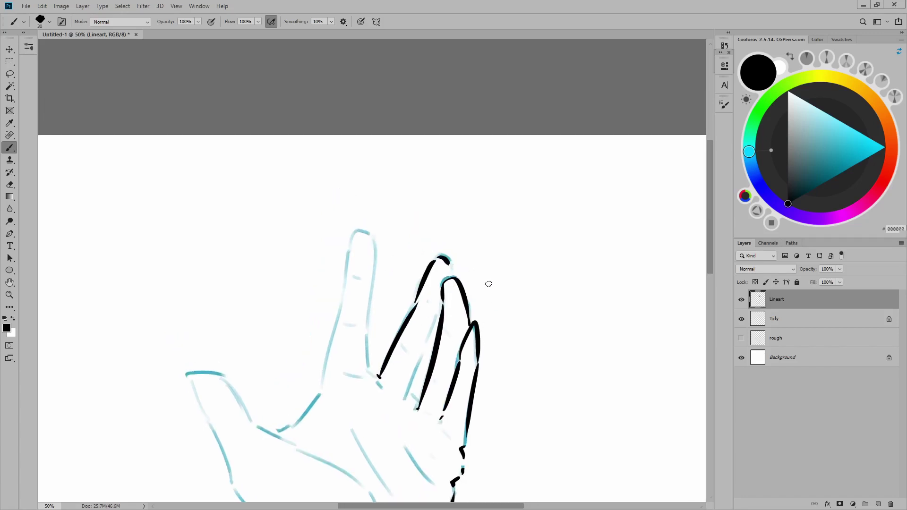
{"action": "left_click_drag", "start_coordinate": [438, 378], "coordinate": [440, 341]}
{"action": "left_click_drag", "start_coordinate": [447, 270], "coordinate": [416, 349]}
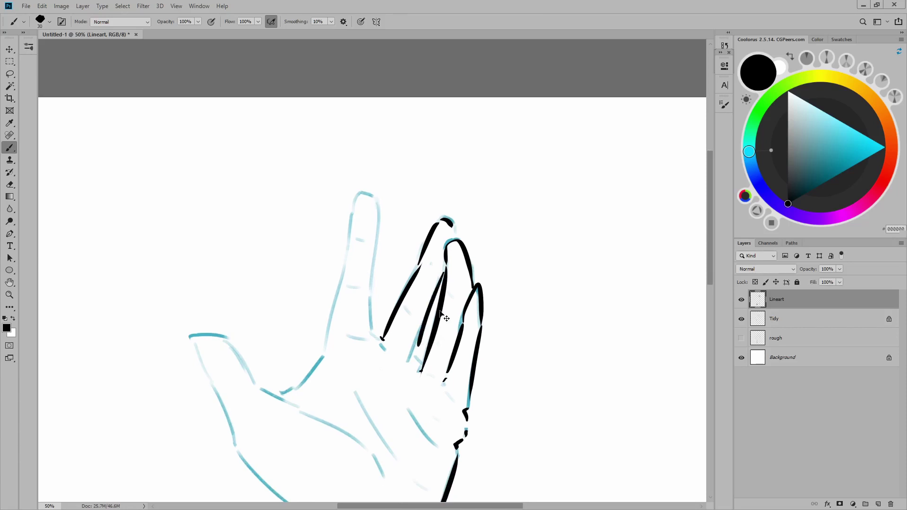
{"action": "key", "text": "ctrl+z"}
{"action": "left_click_drag", "start_coordinate": [445, 282], "coordinate": [417, 347]}
{"action": "key", "text": "ctrl+z"}
{"action": "left_click_drag", "start_coordinate": [443, 284], "coordinate": [415, 349]}
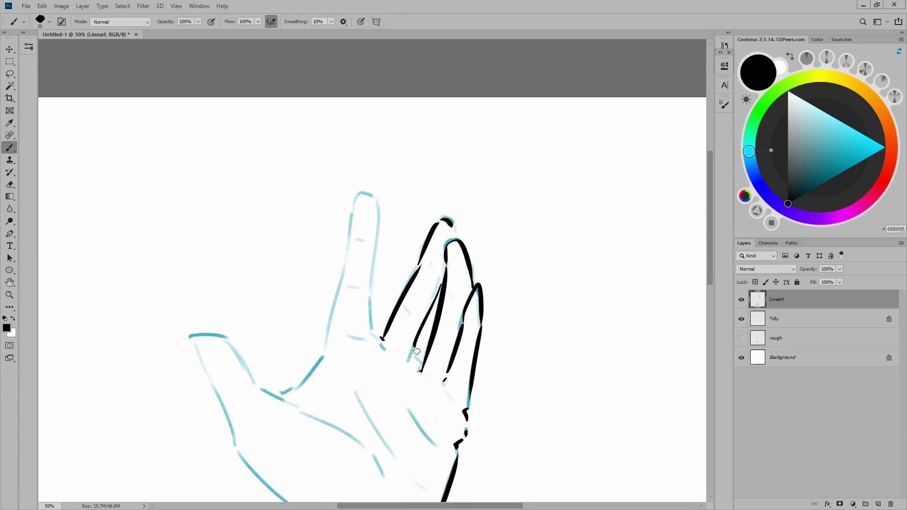
Ink the index finger's tip and both sides down to the palm, redoing faulty strokes
{"action": "left_click_drag", "start_coordinate": [490, 196], "coordinate": [533, 167]}
{"action": "left_click_drag", "start_coordinate": [410, 258], "coordinate": [422, 308]}
{"action": "left_click_drag", "start_coordinate": [412, 164], "coordinate": [414, 250]}
{"action": "key", "text": "ctrl+z"}
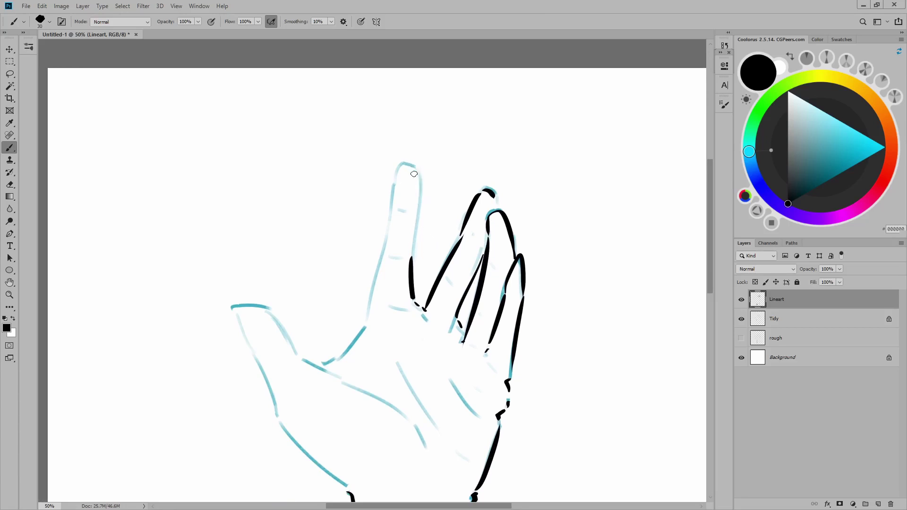
{"action": "left_click_drag", "start_coordinate": [412, 165], "coordinate": [412, 251]}
{"action": "mouse_move", "coordinate": [397, 169]}
{"action": "left_mouse_down"}
{"action": "mouse_move", "coordinate": [417, 165]}
{"action": "mouse_move", "coordinate": [359, 330]}
{"action": "left_mouse_up"}
{"action": "key", "text": "ctrl+z"}
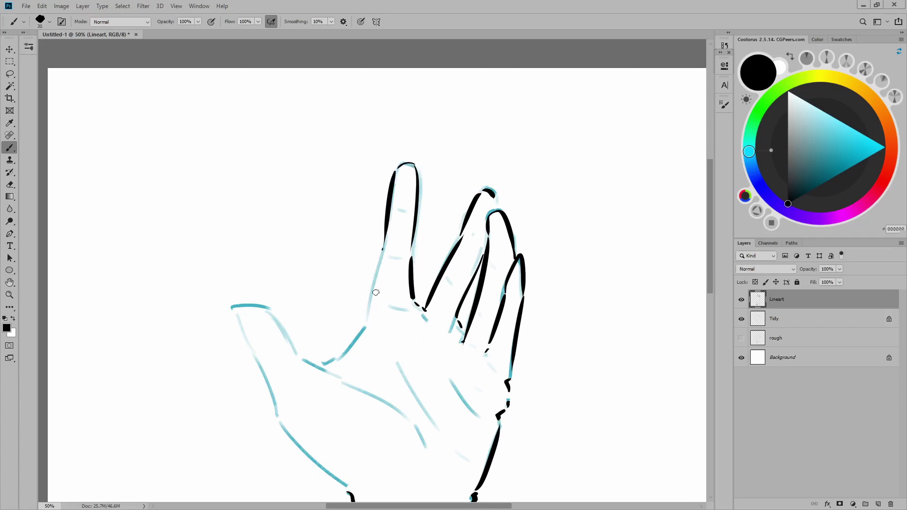
{"action": "left_click_drag", "start_coordinate": [384, 246], "coordinate": [369, 320]}
{"action": "scroll", "coordinate": [548, 227], "scroll_direction": "down", "scroll_amount": 1}
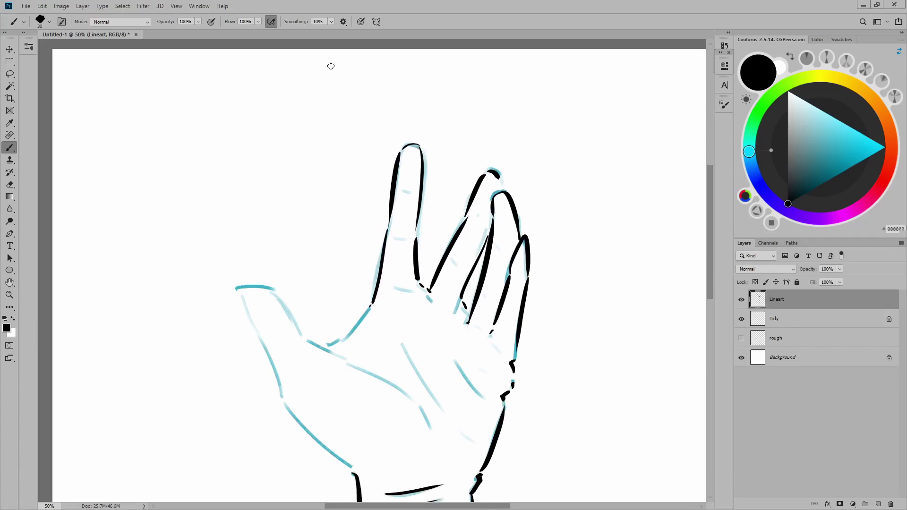
Test black scribbles over the fingers without and with pressure-controlled brush opacity, undoing both
{"action": "left_click_drag", "start_coordinate": [515, 199], "coordinate": [525, 239]}
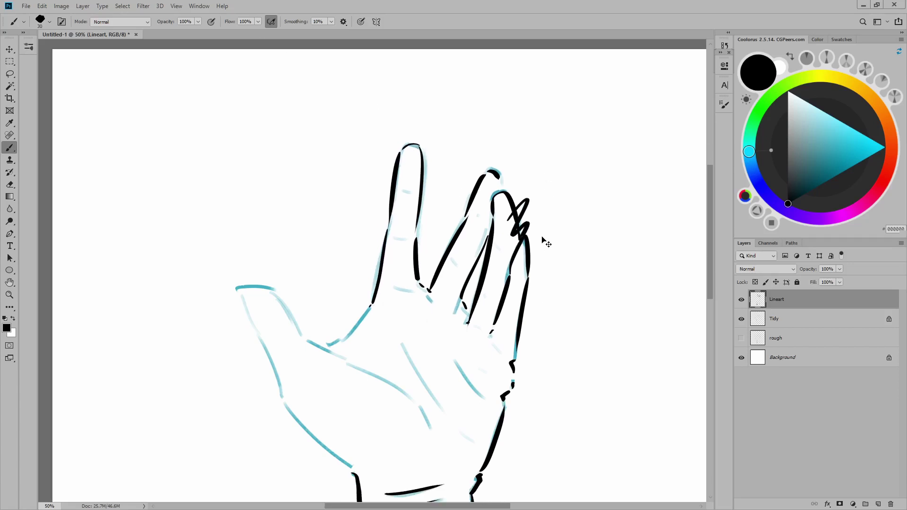
{"action": "key", "text": "ctrl+z"}
{"action": "left_click", "coordinate": [212, 21]}
{"action": "mouse_move", "coordinate": [377, 167]}
{"action": "left_mouse_down"}
{"action": "mouse_move", "coordinate": [404, 181]}
{"action": "mouse_move", "coordinate": [385, 206]}
{"action": "mouse_move", "coordinate": [391, 213]}
{"action": "mouse_move", "coordinate": [369, 225]}
{"action": "mouse_move", "coordinate": [384, 212]}
{"action": "left_mouse_up"}
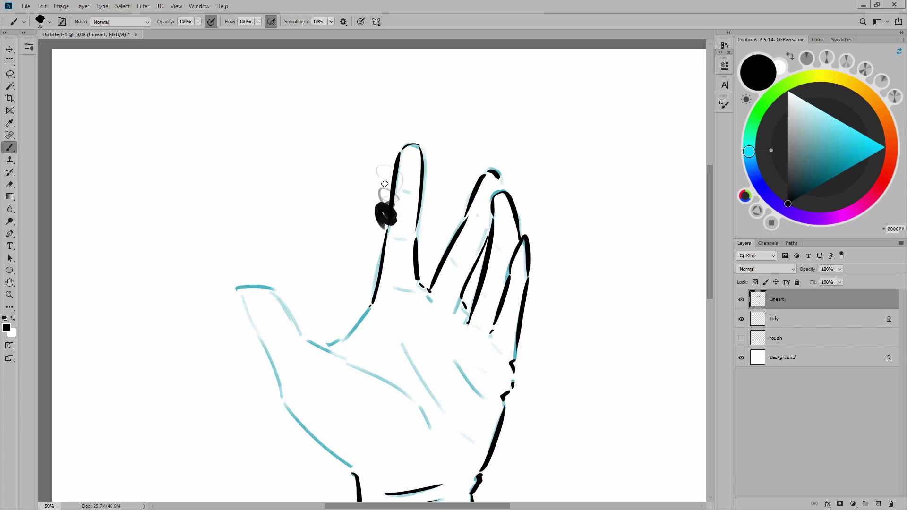
{"action": "key", "text": "ctrl+z"}
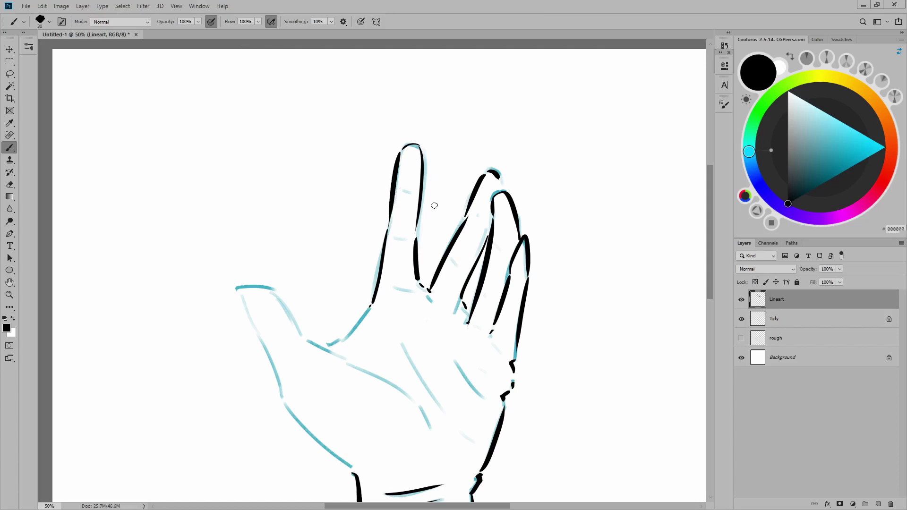
{"action": "left_click", "coordinate": [211, 22]}
Ink the web contour from the base of the index finger towards the thumb, redoing the first stroke
{"action": "left_click_drag", "start_coordinate": [341, 337], "coordinate": [378, 302]}
{"action": "key", "text": "ctrl+z"}
{"action": "mouse_move", "coordinate": [344, 338]}
{"action": "left_mouse_down"}
{"action": "mouse_move", "coordinate": [373, 306]}
{"action": "mouse_move", "coordinate": [344, 338]}
{"action": "mouse_move", "coordinate": [321, 346]}
{"action": "left_mouse_up"}
{"action": "scroll", "coordinate": [445, 228], "scroll_direction": "down", "scroll_amount": 4}
{"action": "scroll", "coordinate": [445, 228], "scroll_direction": "left", "scroll_amount": 2}
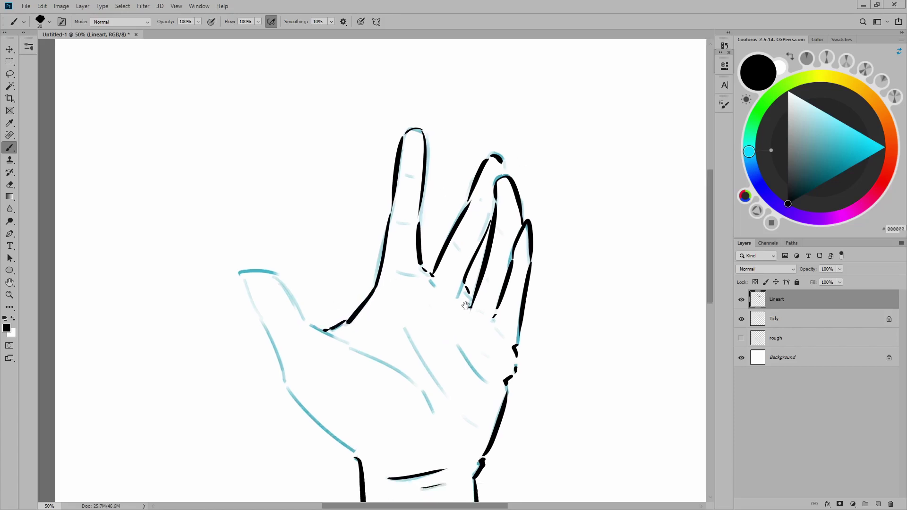
{"action": "mouse_move", "coordinate": [285, 193]}
{"action": "left_mouse_down"}
{"action": "mouse_move", "coordinate": [348, 193]}
{"action": "mouse_move", "coordinate": [327, 201]}
{"action": "left_mouse_up"}
{"action": "key", "text": "ctrl+z"}
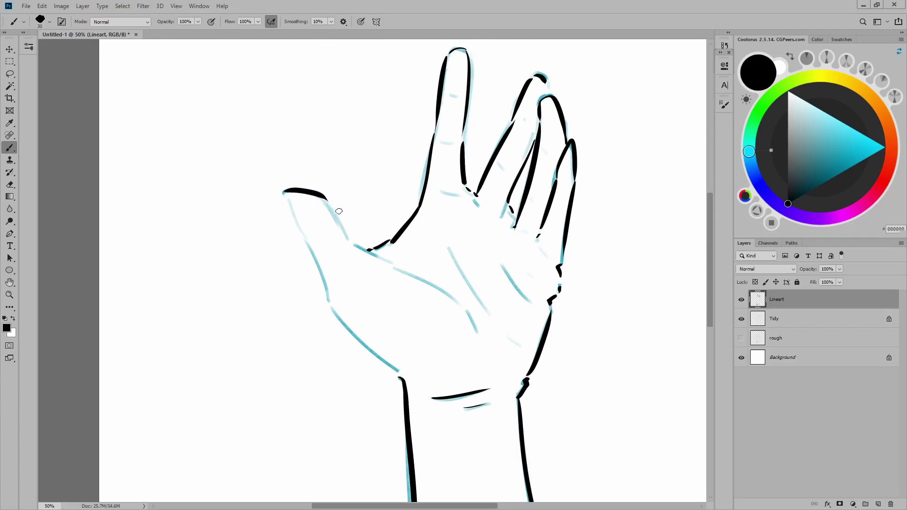
{"action": "key", "text": "ctrl+z"}
{"action": "scroll", "coordinate": [458, 228], "scroll_direction": "right", "scroll_amount": 1}
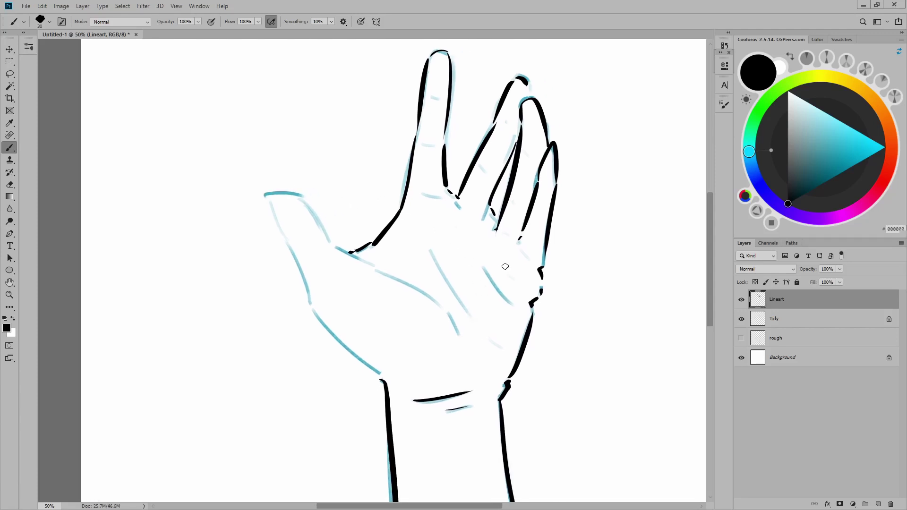
{"action": "scroll", "coordinate": [453, 335], "scroll_direction": "down", "scroll_amount": 8}
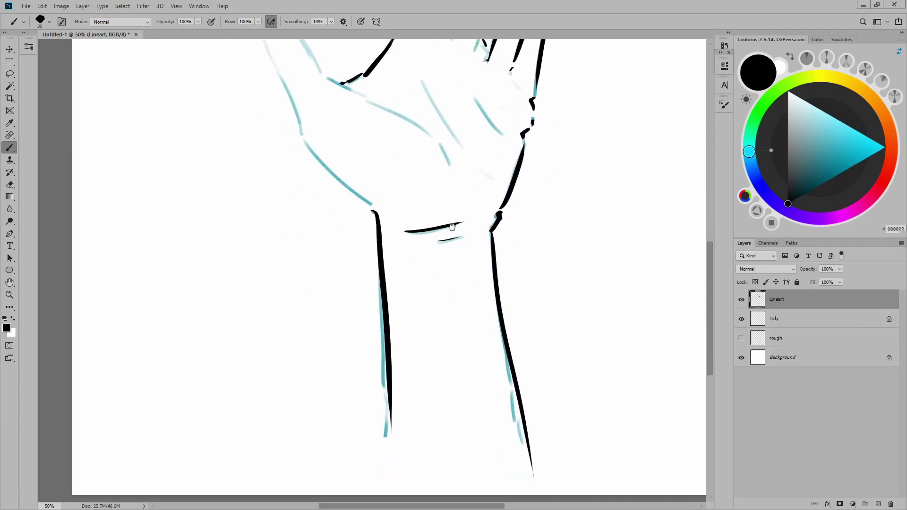
{"action": "scroll", "coordinate": [304, 178], "scroll_direction": "up", "scroll_amount": 7}
{"action": "scroll", "coordinate": [416, 333], "scroll_direction": "left", "scroll_amount": 1}
{"action": "mouse_move", "coordinate": [289, 189]}
{"action": "left_mouse_down"}
{"action": "mouse_move", "coordinate": [337, 318]}
{"action": "mouse_move", "coordinate": [428, 367]}
{"action": "left_mouse_up"}
{"action": "key", "text": "ctrl+z"}
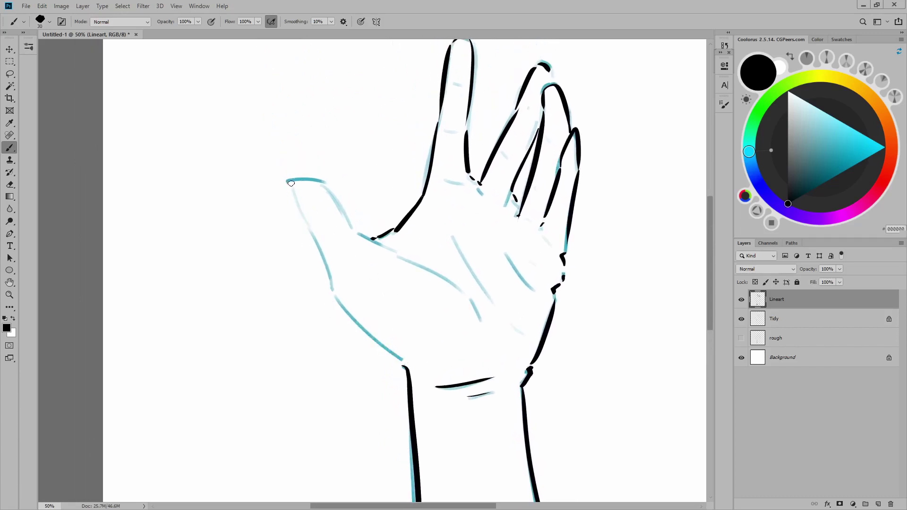
Ink the thumb's outer contour from the tip down to the wrist, redoing the middle stroke
{"action": "left_click_drag", "start_coordinate": [288, 181], "coordinate": [322, 238]}
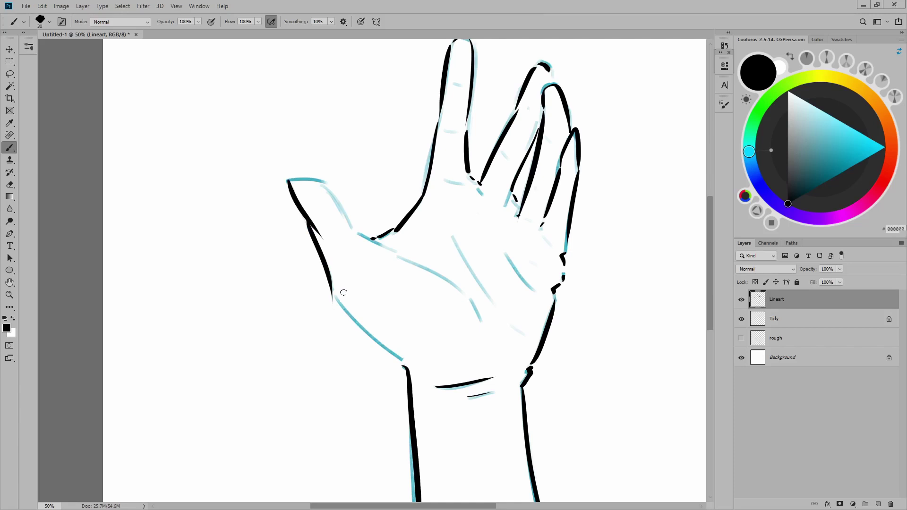
{"action": "key", "text": "ctrl+z"}
{"action": "mouse_move", "coordinate": [308, 218]}
{"action": "left_mouse_down"}
{"action": "mouse_move", "coordinate": [331, 289]}
{"action": "mouse_move", "coordinate": [402, 361]}
{"action": "left_mouse_up"}
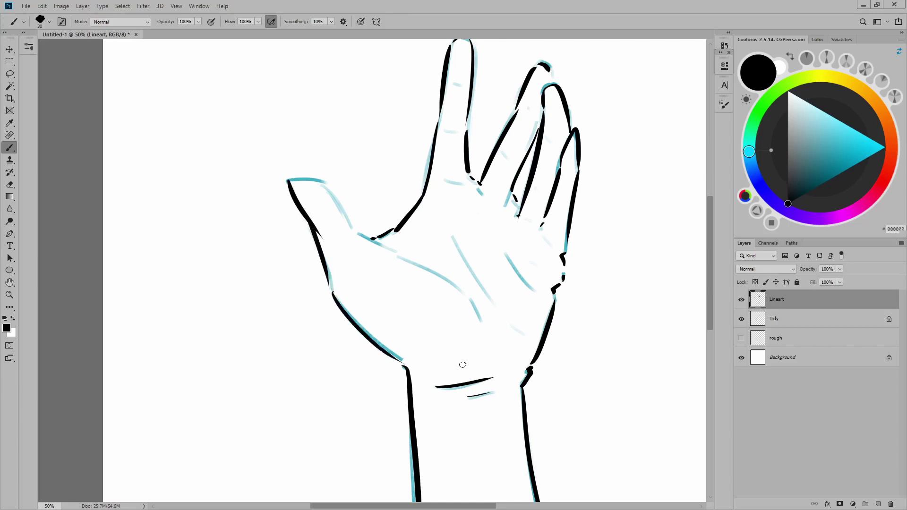
Enlarge the eraser slightly and trim the overlapping stroke ends on the thumb's outer edge
{"action": "key", "text": "e"}
{"action": "right_click", "coordinate": [335, 221]}
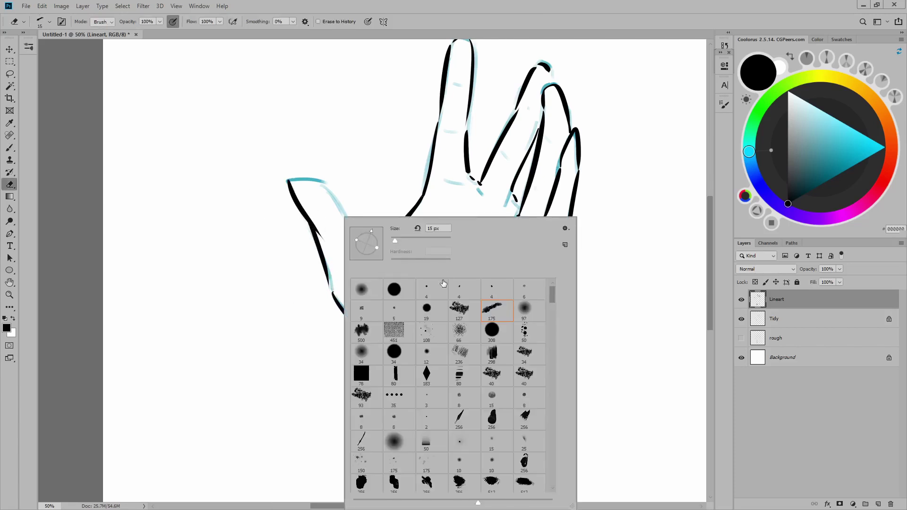
{"action": "left_click", "coordinate": [246, 277]}
{"action": "key", "text": "bracketright"}
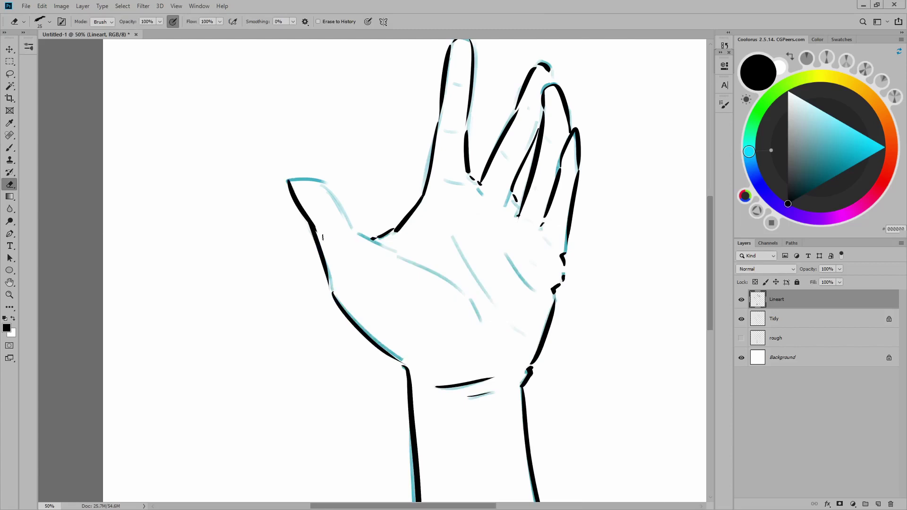
{"action": "key", "text": "b"}
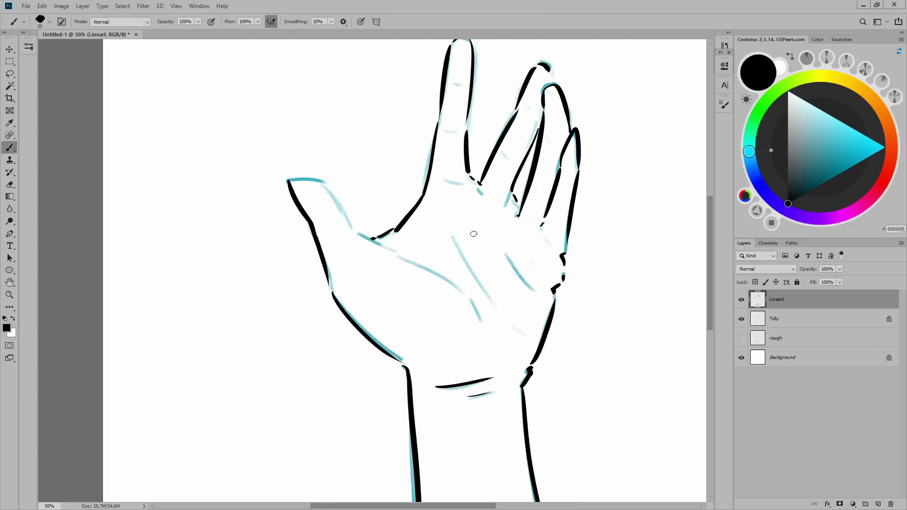
Ink the thumb's top and the side facing the index finger, redoing faulty strokes
{"action": "left_click_drag", "start_coordinate": [278, 185], "coordinate": [339, 189]}
{"action": "key", "text": "ctrl+z"}
{"action": "mouse_move", "coordinate": [368, 239]}
{"action": "left_mouse_down"}
{"action": "mouse_move", "coordinate": [335, 188]}
{"action": "mouse_move", "coordinate": [361, 253]}
{"action": "left_mouse_up"}
{"action": "key", "text": "ctrl+z"}
{"action": "key", "text": "ctrl+z"}
{"action": "mouse_move", "coordinate": [301, 175]}
{"action": "left_mouse_down"}
{"action": "mouse_move", "coordinate": [356, 238]}
{"action": "mouse_move", "coordinate": [402, 251]}
{"action": "left_mouse_up"}
{"action": "key", "text": "ctrl+z"}
{"action": "left_click_drag", "start_coordinate": [342, 219], "coordinate": [420, 262]}
{"action": "key", "text": "ctrl+z"}
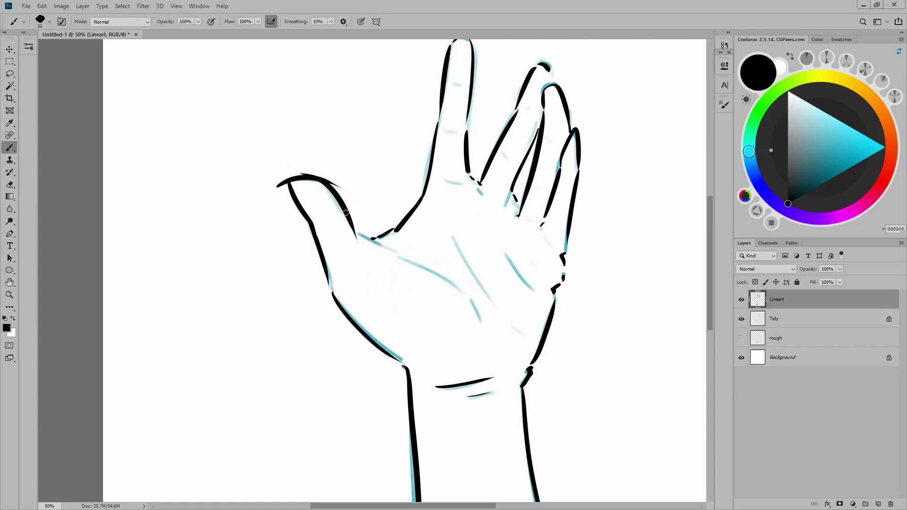
Ink the line running from the base of the thumb into the palm, redoing the faulty stroke
{"action": "mouse_move", "coordinate": [341, 217]}
{"action": "left_mouse_down"}
{"action": "mouse_move", "coordinate": [417, 263]}
{"action": "mouse_move", "coordinate": [350, 222]}
{"action": "mouse_move", "coordinate": [403, 251]}
{"action": "left_mouse_up"}
{"action": "key", "text": "ctrl+z"}
{"action": "left_click_drag", "start_coordinate": [500, 239], "coordinate": [480, 285]}
Erase the overshooting stroke ends at the thumb's tip and along its upper edge
{"action": "key", "text": "e"}
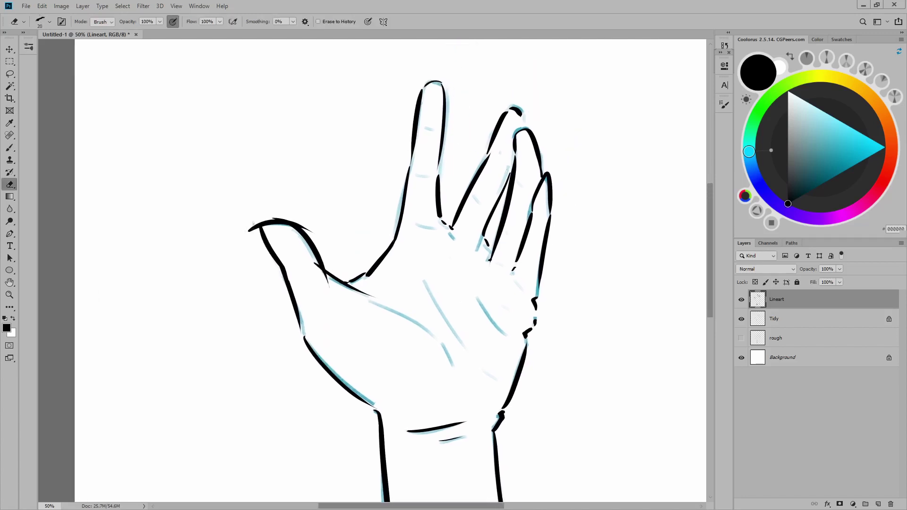
{"action": "left_click_drag", "start_coordinate": [247, 238], "coordinate": [253, 215]}
{"action": "left_click_drag", "start_coordinate": [309, 230], "coordinate": [293, 216]}
{"action": "key", "text": "b"}
{"action": "mouse_move", "coordinate": [376, 115]}
{"action": "left_mouse_down"}
{"action": "mouse_move", "coordinate": [400, 86]}
{"action": "mouse_move", "coordinate": [337, 231]}
{"action": "mouse_move", "coordinate": [383, 107]}
{"action": "mouse_move", "coordinate": [417, 77]}
{"action": "left_mouse_up"}
{"action": "key", "text": "ctrl+z"}
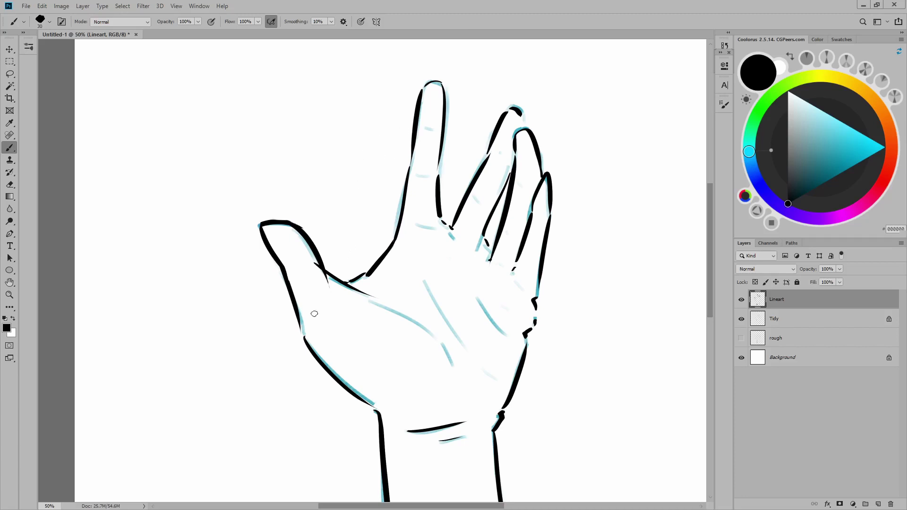
{"action": "mouse_move", "coordinate": [265, 446]}
{"action": "left_mouse_down"}
{"action": "mouse_move", "coordinate": [169, 395]}
{"action": "mouse_move", "coordinate": [638, 198]}
{"action": "mouse_move", "coordinate": [201, 312]}
{"action": "mouse_move", "coordinate": [407, 388]}
{"action": "mouse_move", "coordinate": [446, 283]}
{"action": "mouse_move", "coordinate": [348, 259]}
{"action": "left_mouse_up"}
{"action": "key", "text": "ctrl+z"}
Erase the overlap at the thumb's base and ink the long thumb crease and the diagonal palm creases
{"action": "key", "text": "ctrl+minus"}
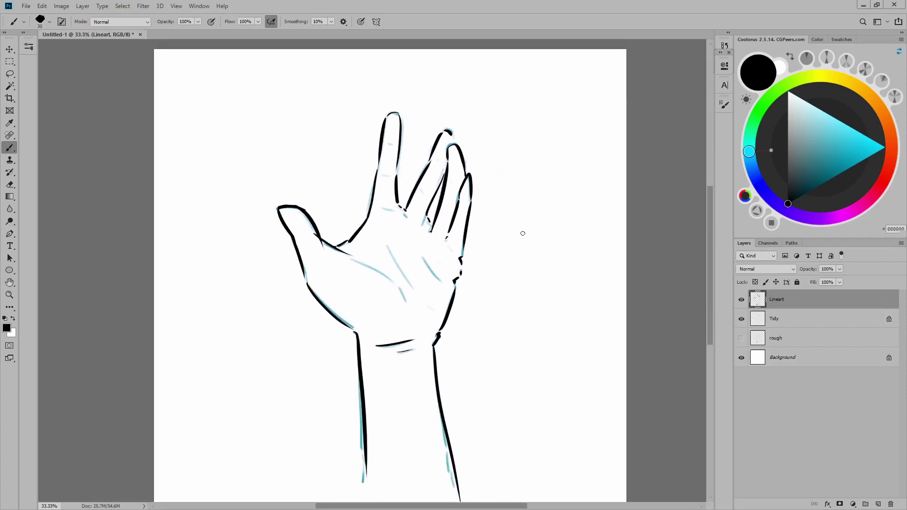
{"action": "key", "text": "e"}
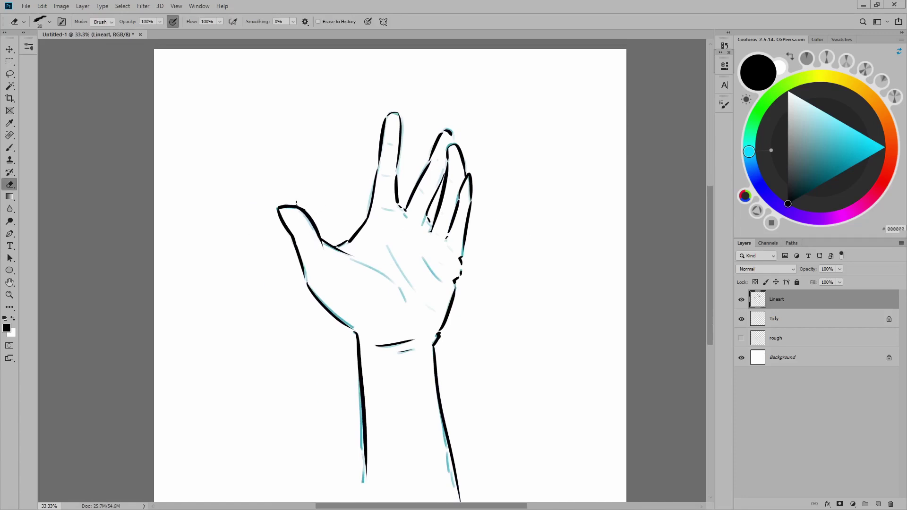
{"action": "mouse_move", "coordinate": [326, 247]}
{"action": "left_mouse_down"}
{"action": "mouse_move", "coordinate": [319, 242]}
{"action": "mouse_move", "coordinate": [411, 298]}
{"action": "left_mouse_up"}
{"action": "key", "text": "b"}
{"action": "left_click_drag", "start_coordinate": [392, 251], "coordinate": [416, 291]}
{"action": "left_click_drag", "start_coordinate": [423, 258], "coordinate": [441, 281]}
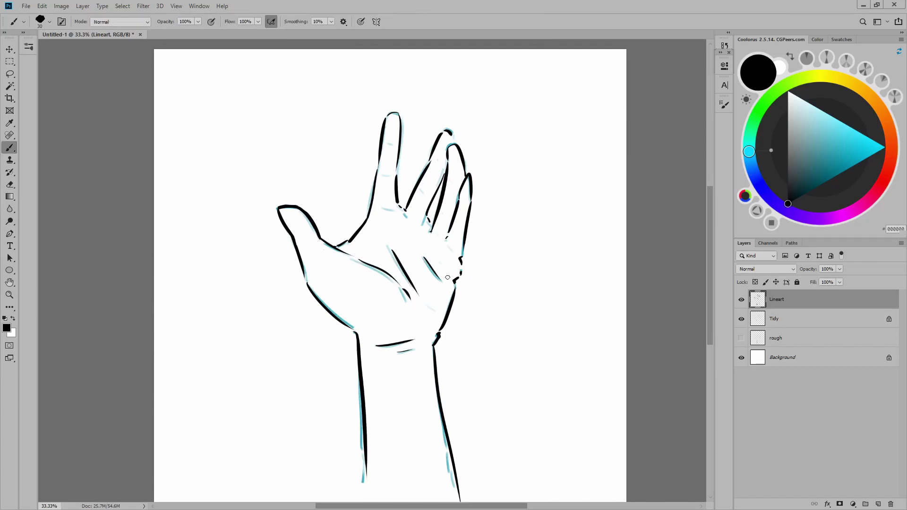
Ink the joint creases on the fingers and thumb, redoing a faulty stroke
{"action": "mouse_move", "coordinate": [383, 206]}
{"action": "left_mouse_down"}
{"action": "mouse_move", "coordinate": [441, 207]}
{"action": "mouse_move", "coordinate": [414, 213]}
{"action": "mouse_move", "coordinate": [439, 215]}
{"action": "mouse_move", "coordinate": [435, 233]}
{"action": "left_mouse_up"}
{"action": "key", "text": "ctrl+z"}
{"action": "left_click_drag", "start_coordinate": [300, 229], "coordinate": [312, 230]}
Compare the drawing with and without the Tidy layer and ink a curved crease across the heel of the palm
{"action": "left_click", "coordinate": [741, 319]}
{"action": "left_click", "coordinate": [741, 320]}
{"action": "left_click", "coordinate": [741, 320]}
{"action": "left_click", "coordinate": [742, 319]}
{"action": "left_click_drag", "start_coordinate": [371, 324], "coordinate": [417, 313]}
{"action": "key", "text": "ctrl+z"}
Check the line art with the Tidy layer hidden and shown, and make Lineart the active layer again
{"action": "left_click", "coordinate": [741, 319]}
{"action": "left_click", "coordinate": [786, 326]}
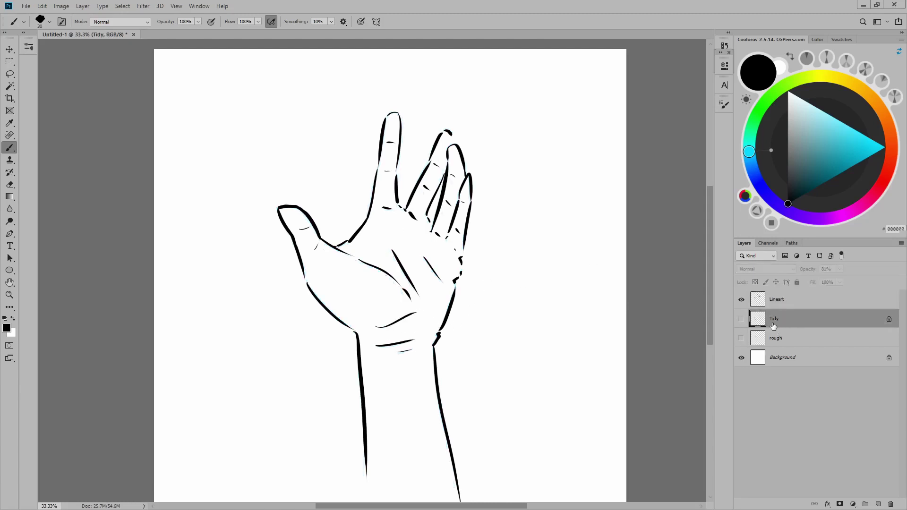
{"action": "left_click", "coordinate": [742, 320]}
{"action": "left_click", "coordinate": [742, 320]}
{"action": "left_click", "coordinate": [741, 320]}
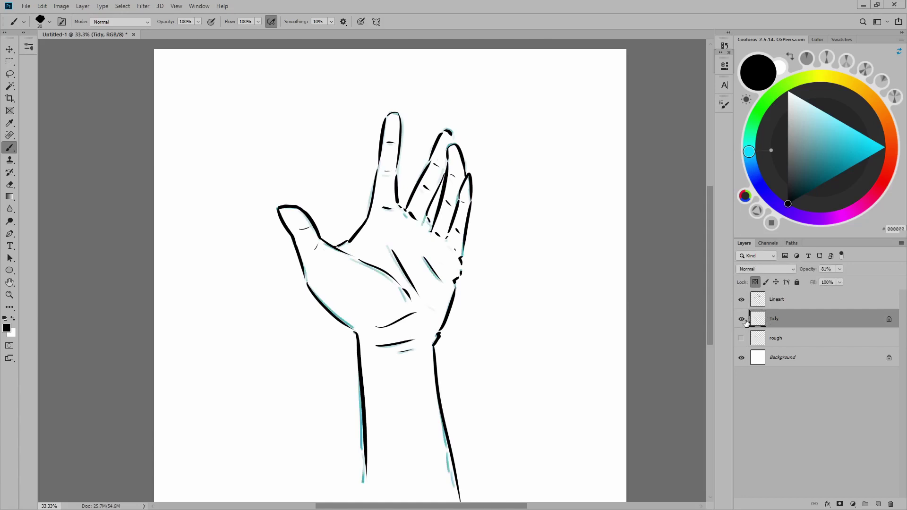
{"action": "left_click", "coordinate": [768, 303]}
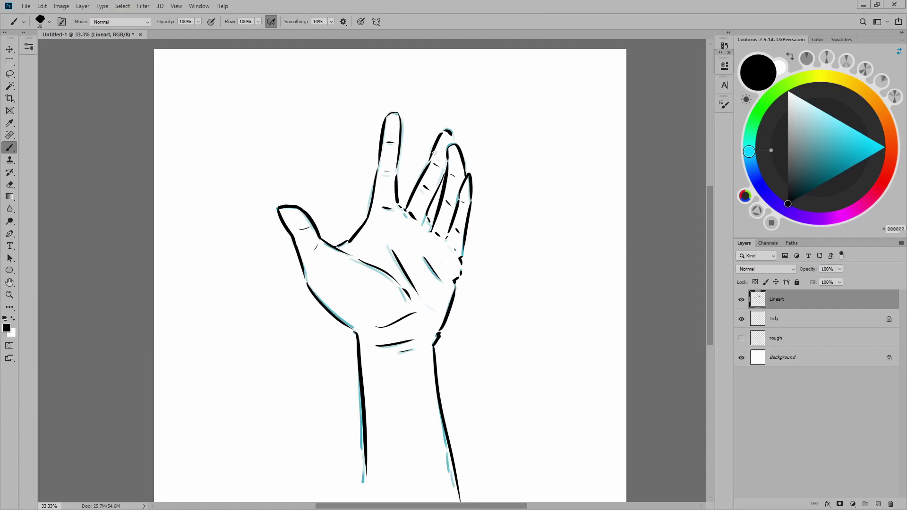
Close gaps and clean up stroke joins in the finger outlines, alternating between brush and eraser
{"action": "key", "text": "ctrl+minus"}
{"action": "key", "text": "ctrl+plus"}
{"action": "key", "text": "ctrl+plus"}
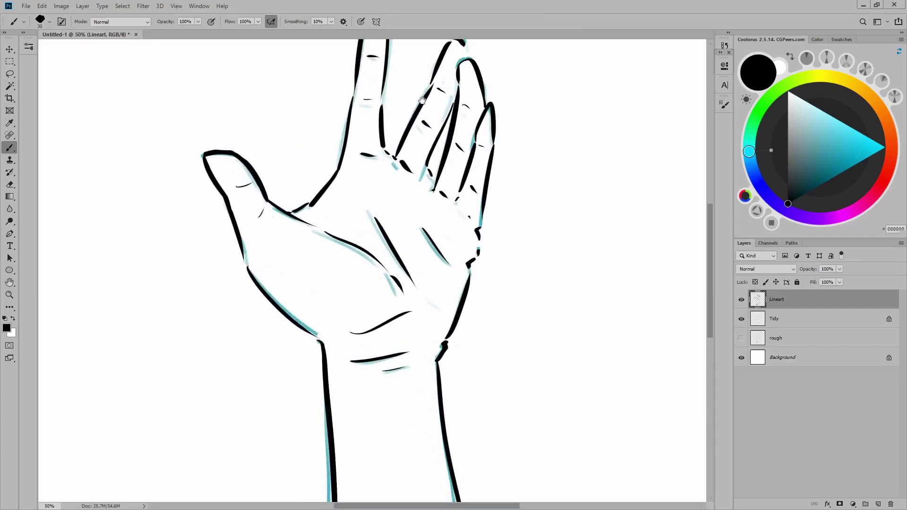
{"action": "scroll", "coordinate": [453, 241], "scroll_direction": "up", "scroll_amount": 3}
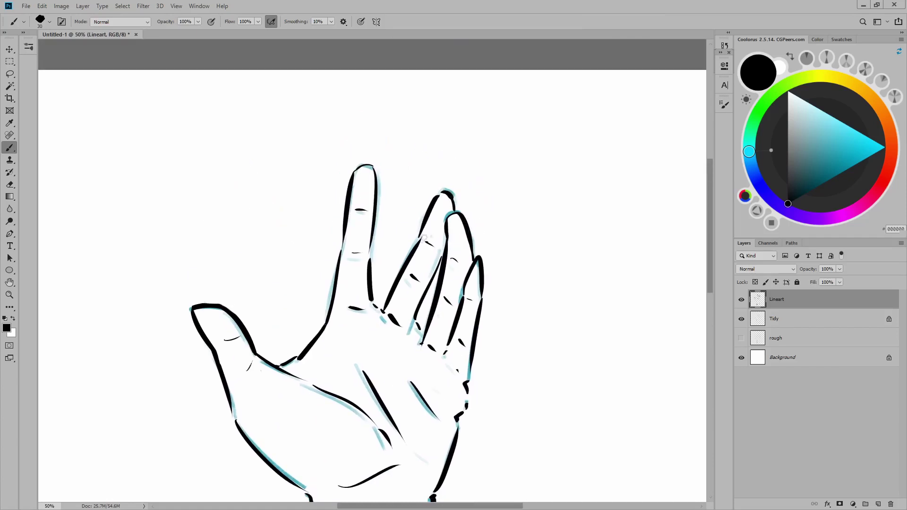
{"action": "key", "text": "e"}
{"action": "key", "text": "b"}
{"action": "scroll", "coordinate": [480, 243], "scroll_direction": "down", "scroll_amount": 3}
{"action": "key", "text": "e"}
{"action": "key", "text": "b"}
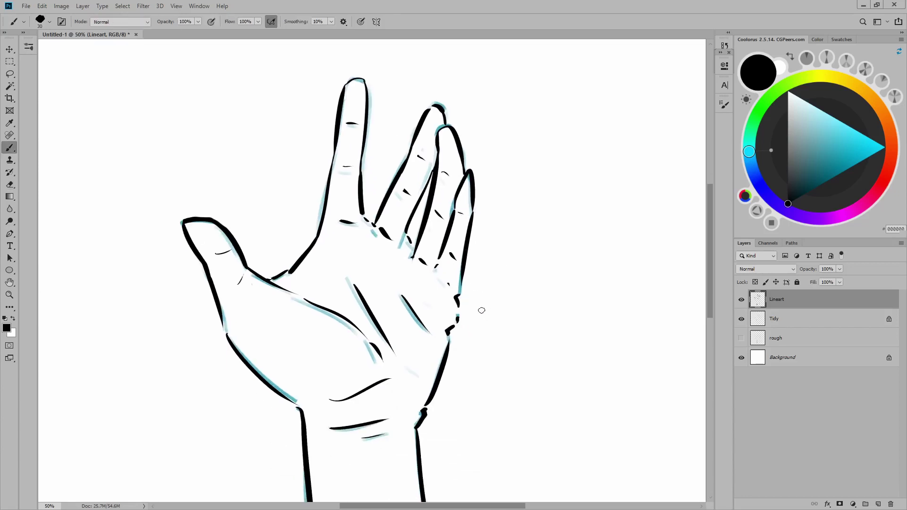
Hide the Tidy layer and fit the whole hand in view so only the black line art shows
{"action": "scroll", "coordinate": [480, 310], "scroll_direction": "down", "scroll_amount": 3}
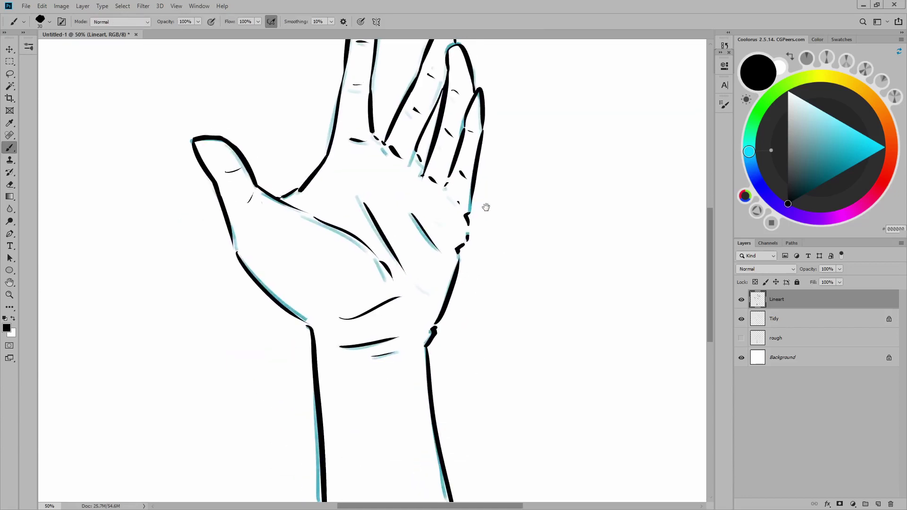
{"action": "scroll", "coordinate": [483, 207], "scroll_direction": "up", "scroll_amount": 4}
{"action": "key", "text": "e"}
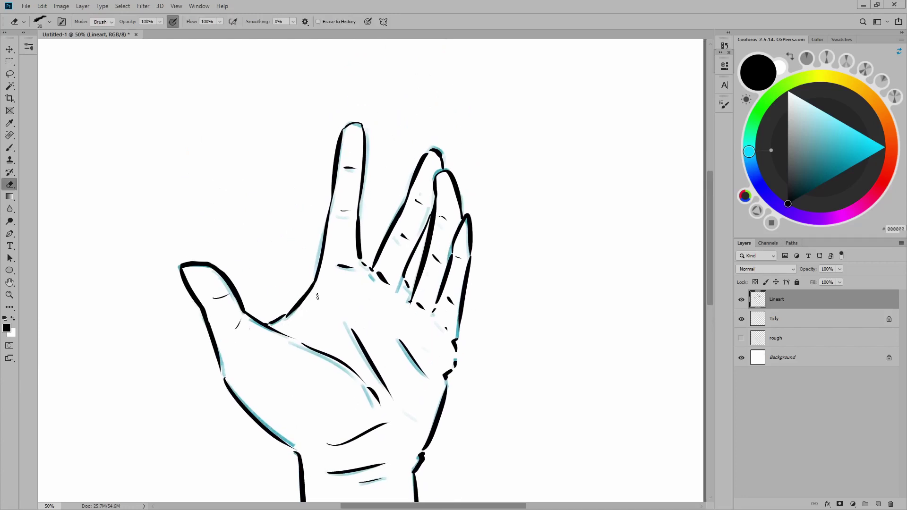
{"action": "scroll", "coordinate": [573, 196], "scroll_direction": "down", "scroll_amount": 4}
{"action": "scroll", "coordinate": [559, 217], "scroll_direction": "up", "scroll_amount": 2}
{"action": "left_click", "coordinate": [742, 321]}
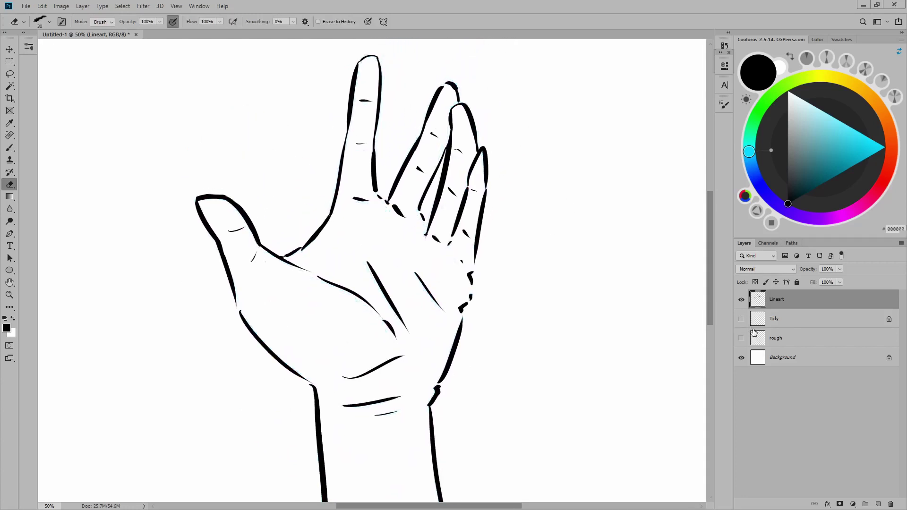
{"action": "key", "text": "ctrl+0"}
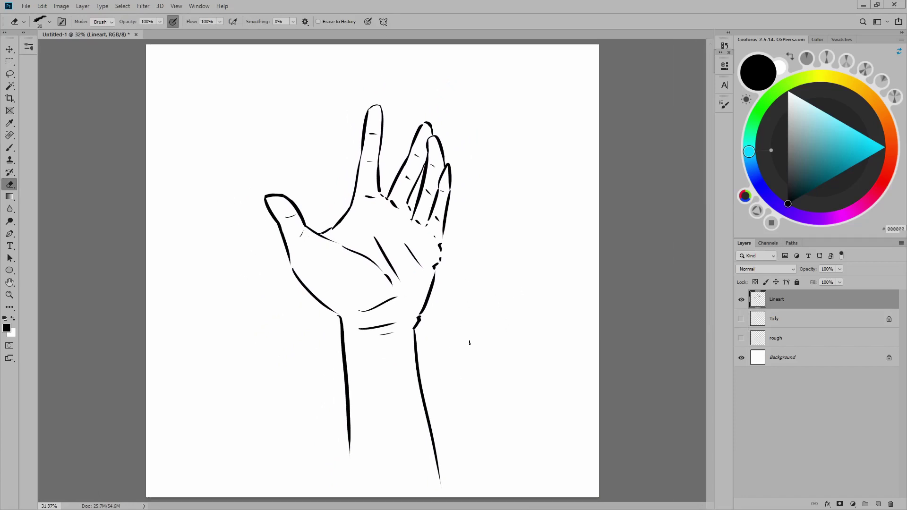
{"action": "key", "text": "b"}
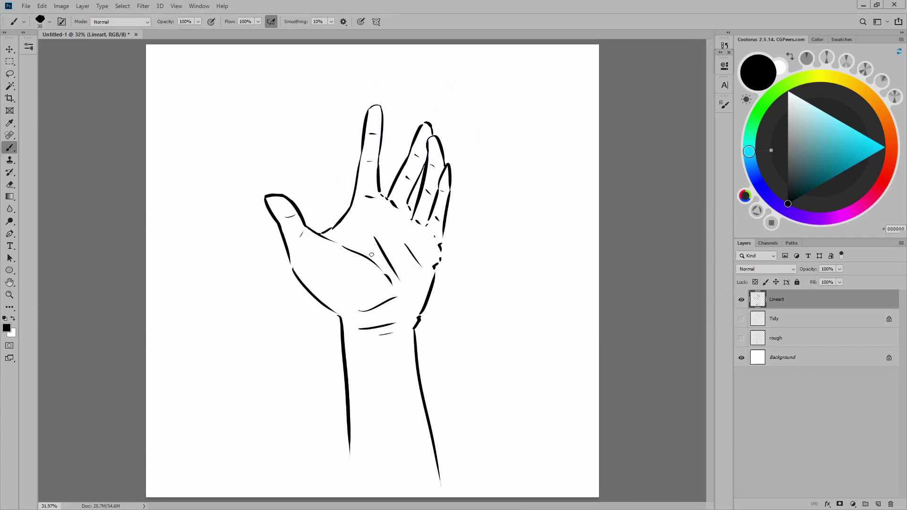
{"action": "key", "text": "ctrl+z"}
{"action": "key", "text": "e"}
{"action": "key", "text": "b"}
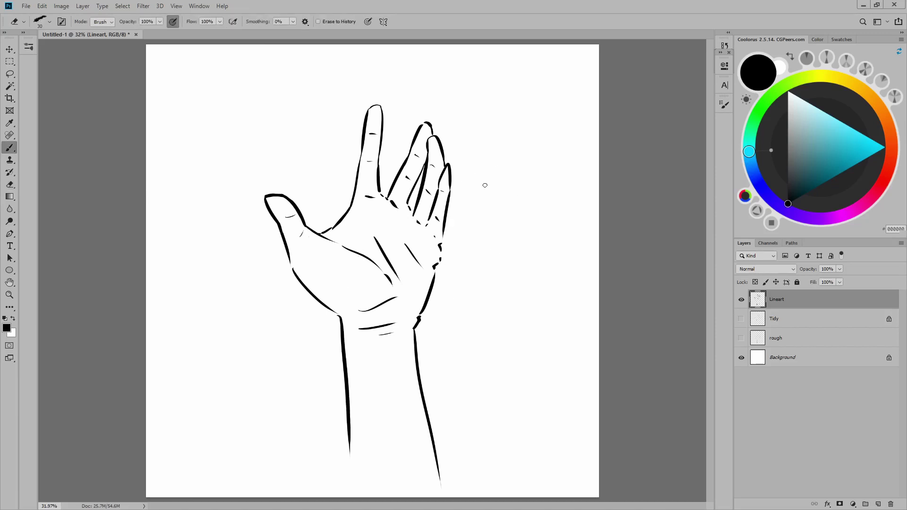